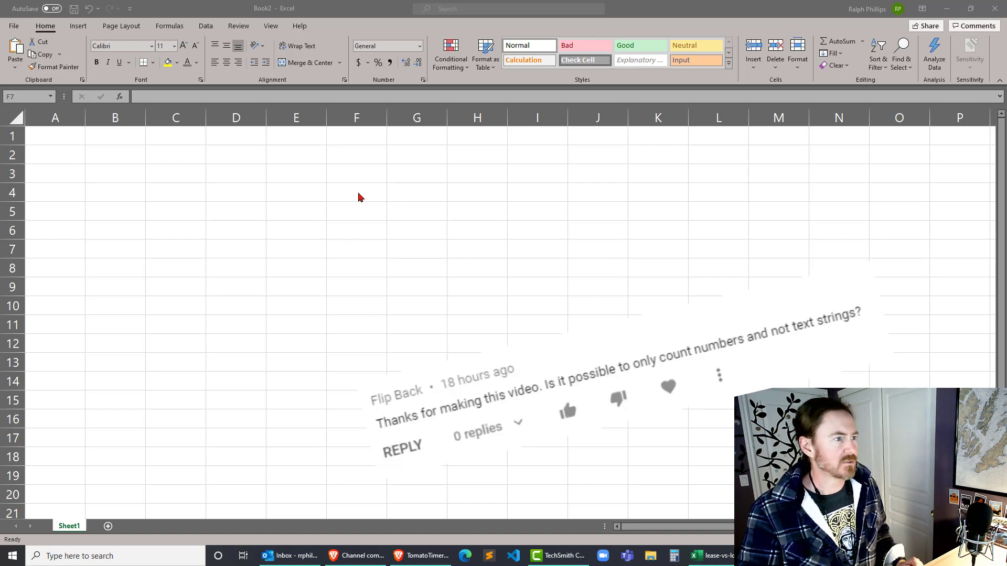
# Step: Enter the header 'Value' in cell F1
pyautogui.click(360, 157)
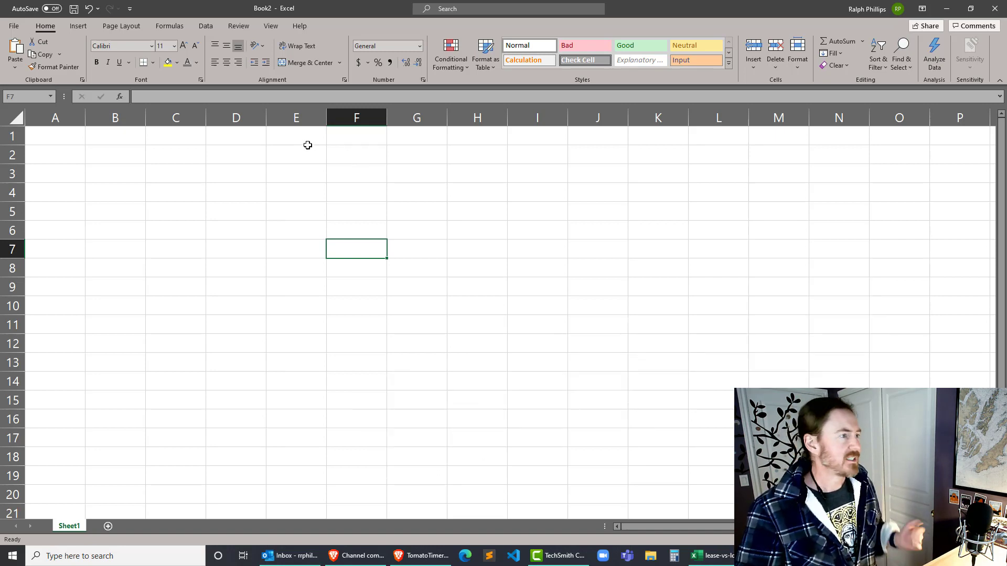
pyautogui.click(355, 138)
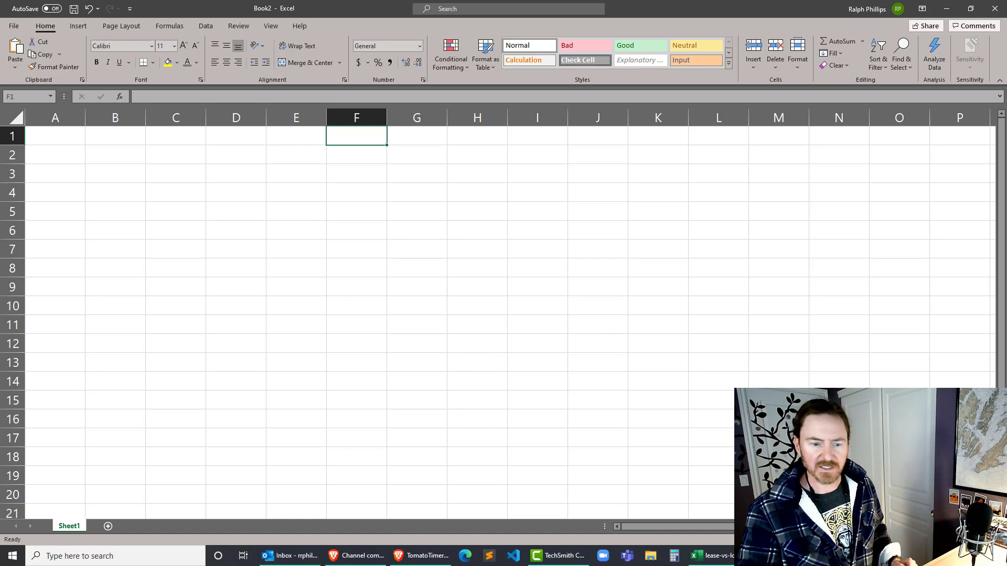
pyautogui.keyDown('ctrl'); pyautogui.scroll(1, 355, 138); pyautogui.keyUp('ctrl')
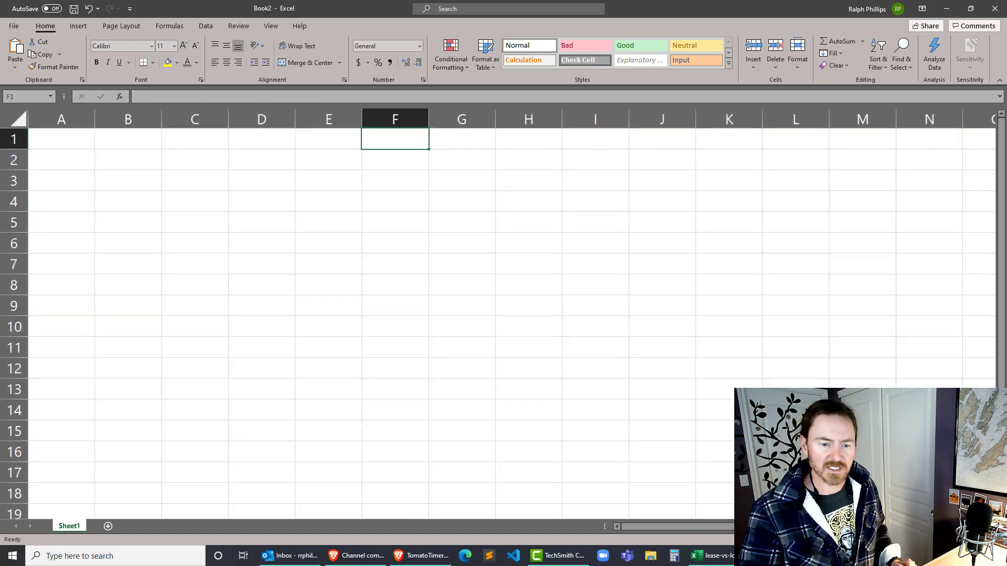
pyautogui.click(398, 218)
pyautogui.click(369, 140)
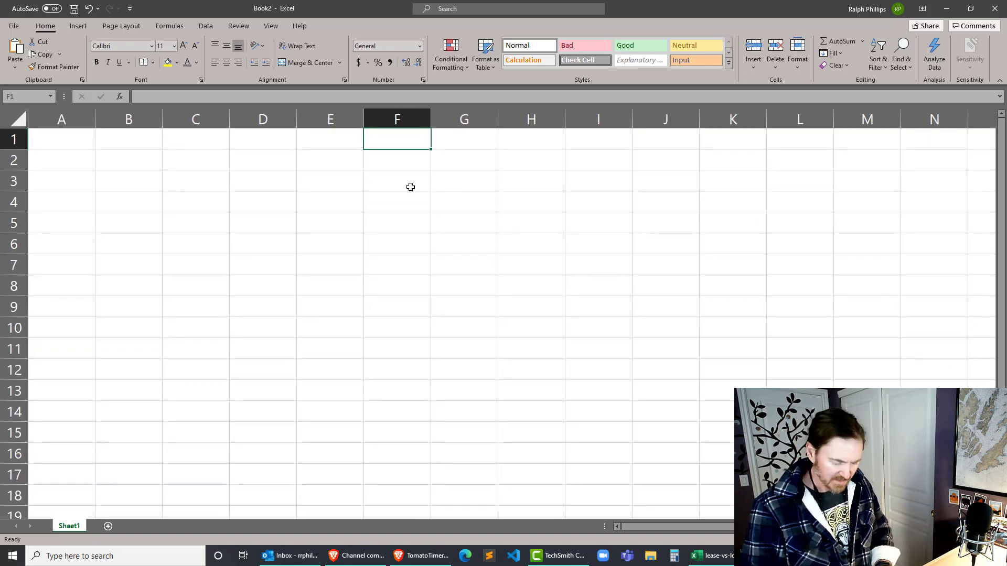
pyautogui.write('Value')
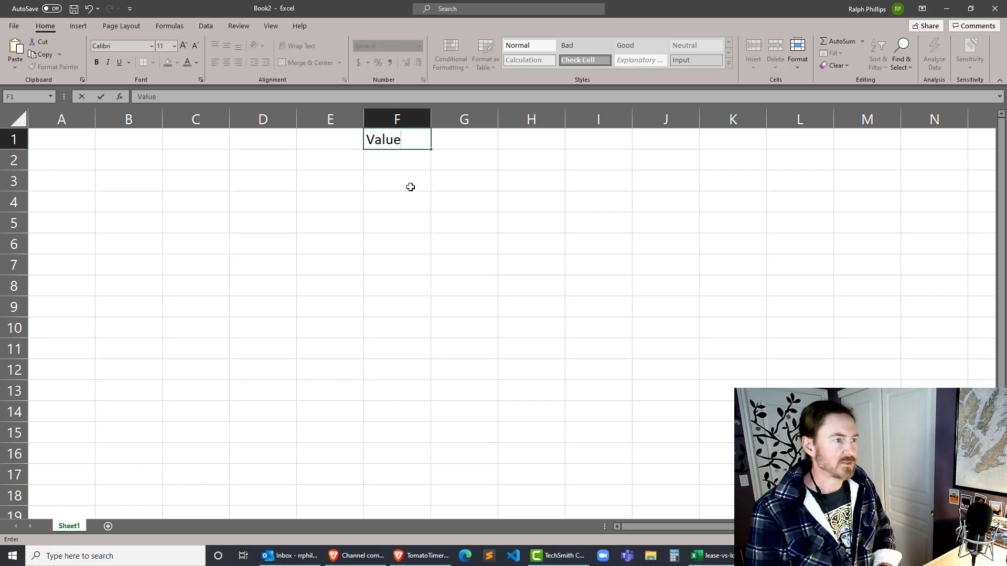
pyautogui.press('Return')
# Step: Fill F2:F5 with 35, 48, 'text' and 35
pyautogui.write('35')
pyautogui.press('Return')
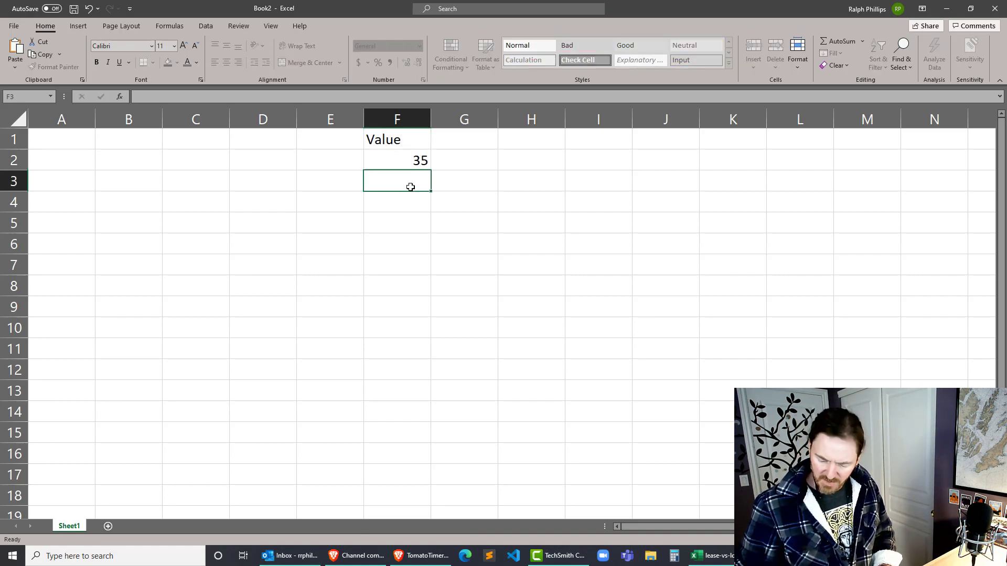
pyautogui.write('48')
pyautogui.press('Return')
pyautogui.write('text')
pyautogui.press('Return')
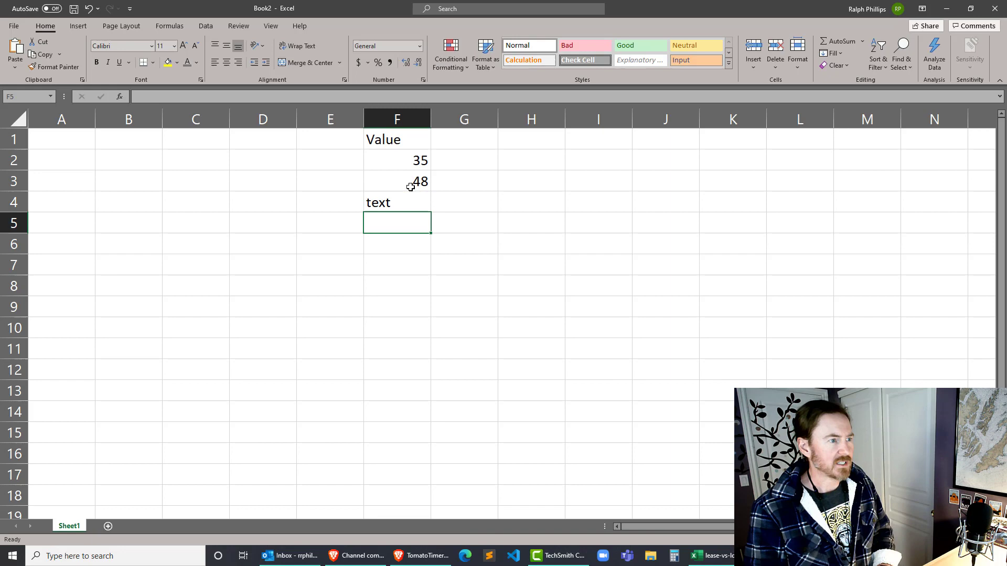
pyautogui.write('35')
pyautogui.press('Return')
# Step: Fill F6:F9 with 'more text', 32, 45 and 'text again'
pyautogui.write('more text')
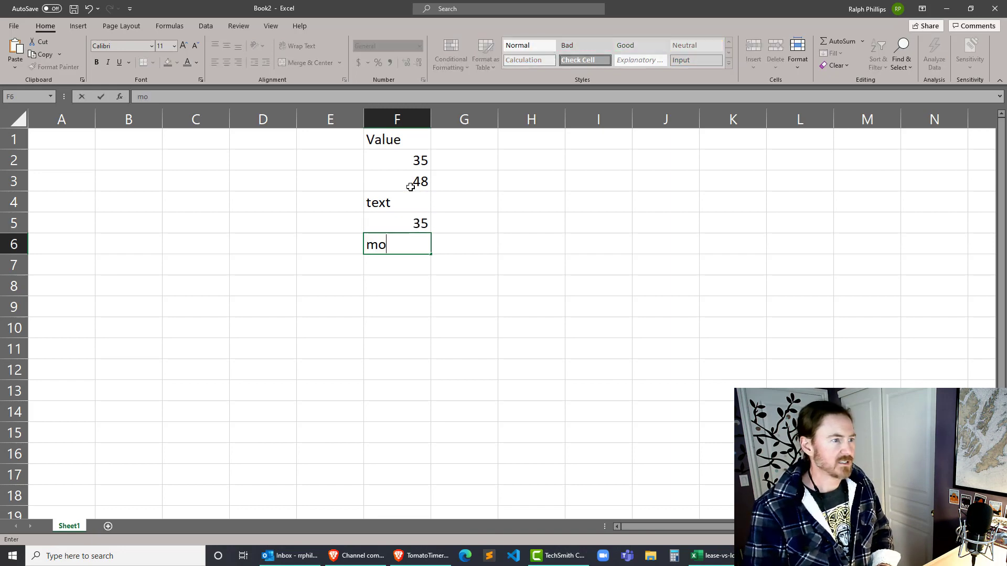
pyautogui.press('Return')
pyautogui.write('32')
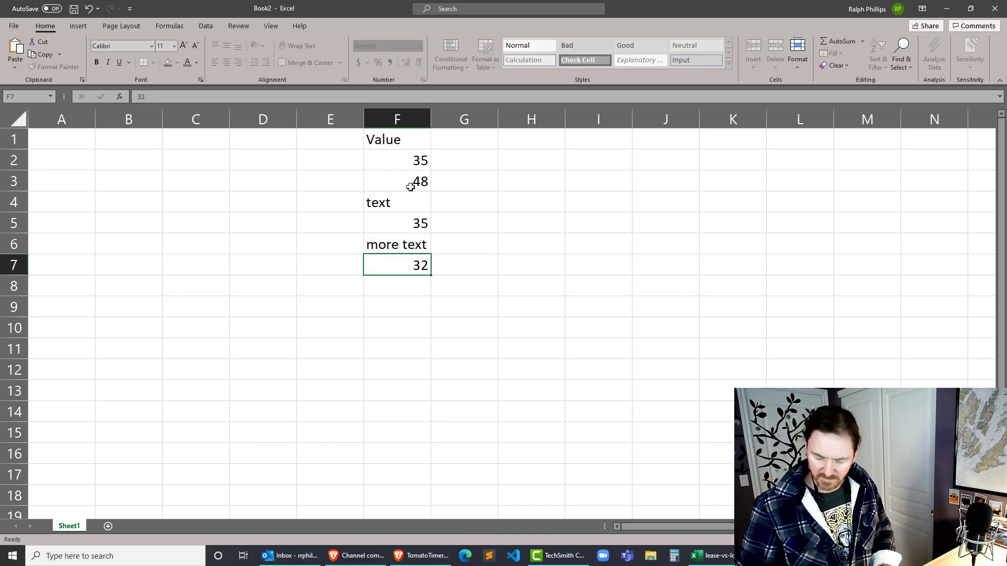
pyautogui.press('Return')
pyautogui.write('45')
pyautogui.press('Return')
pyautogui.write('text again')
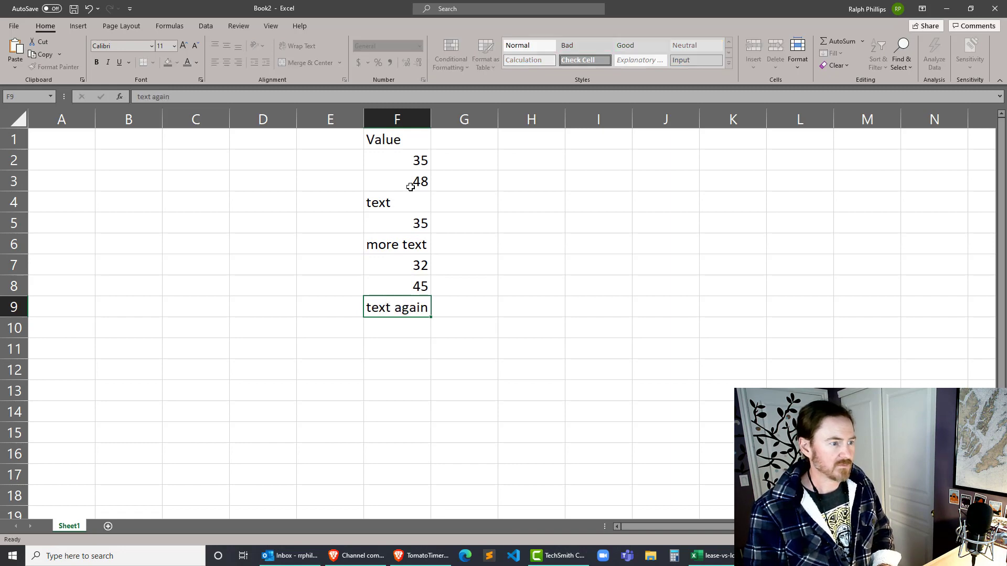
pyautogui.press('Return')
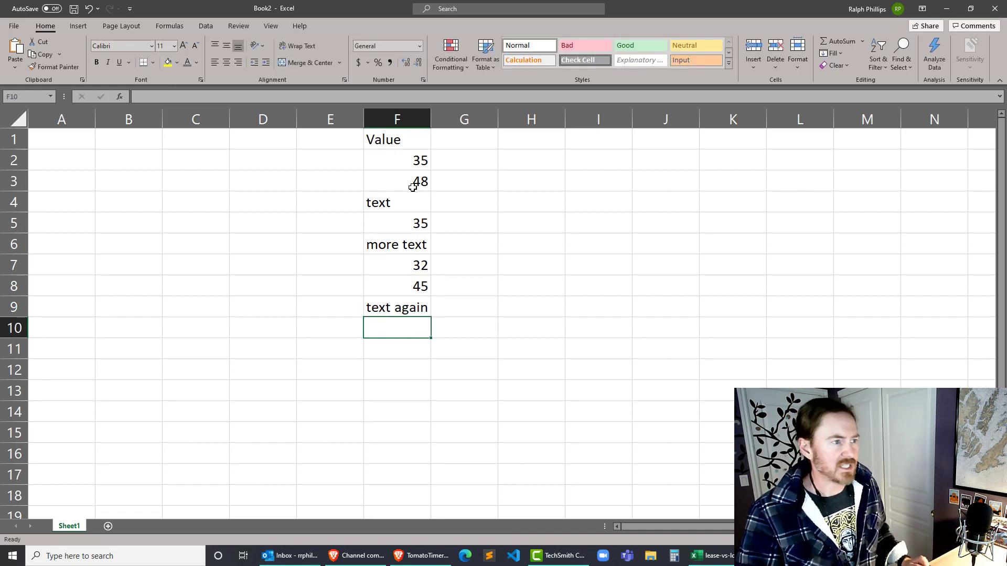
pyautogui.click(457, 166)
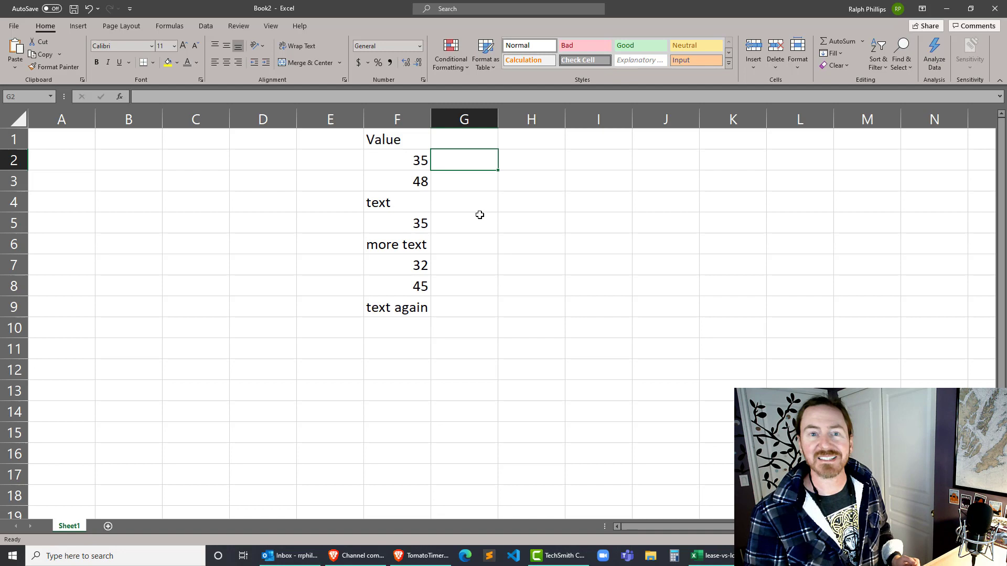
# Step: Add the headers 'isnumber' in G1 and 'istext' in H1
pyautogui.click(478, 145)
pyautogui.write('is')
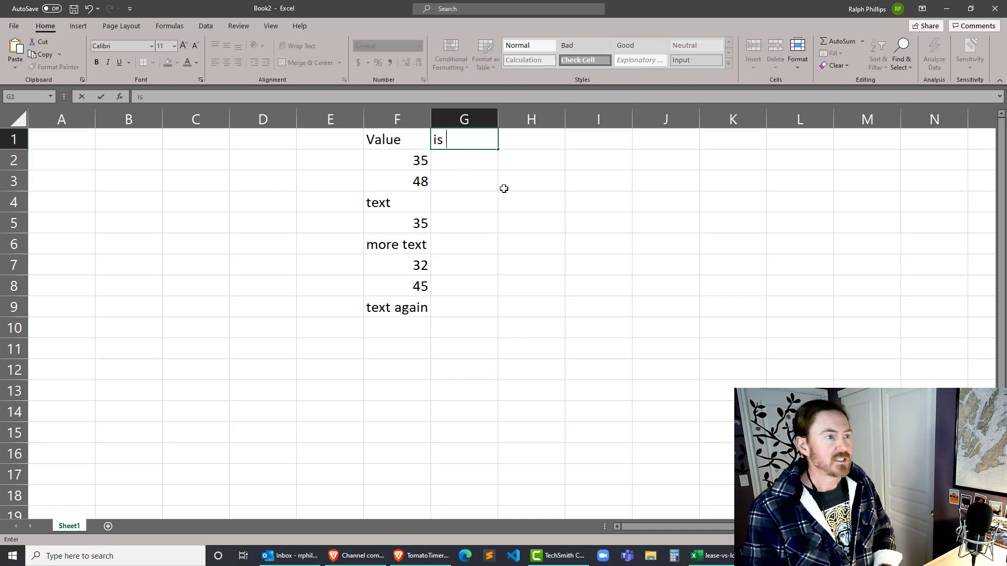
pyautogui.write('number')
pyautogui.press('Tab')
pyautogui.write('is')
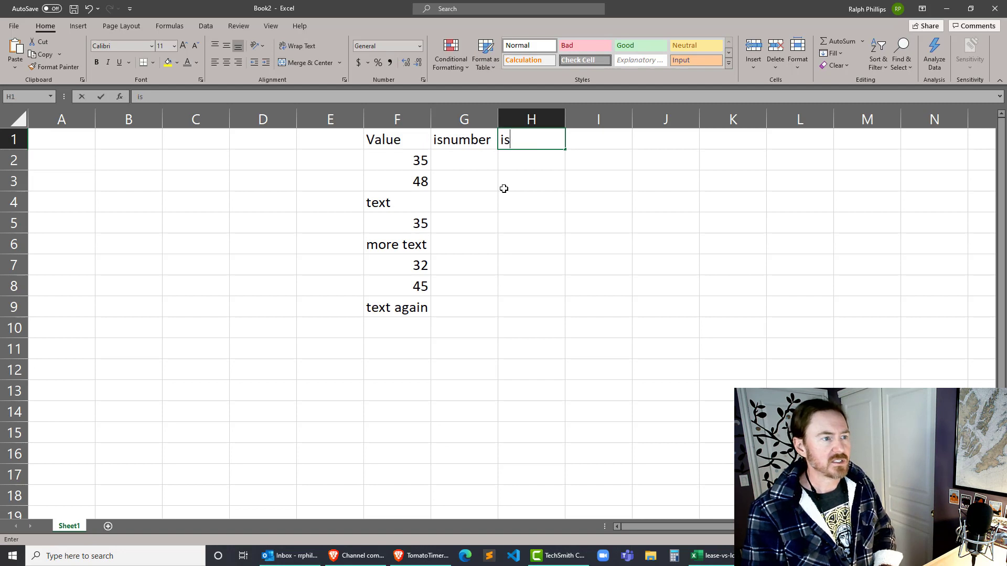
pyautogui.write('text')
pyautogui.press('Return')
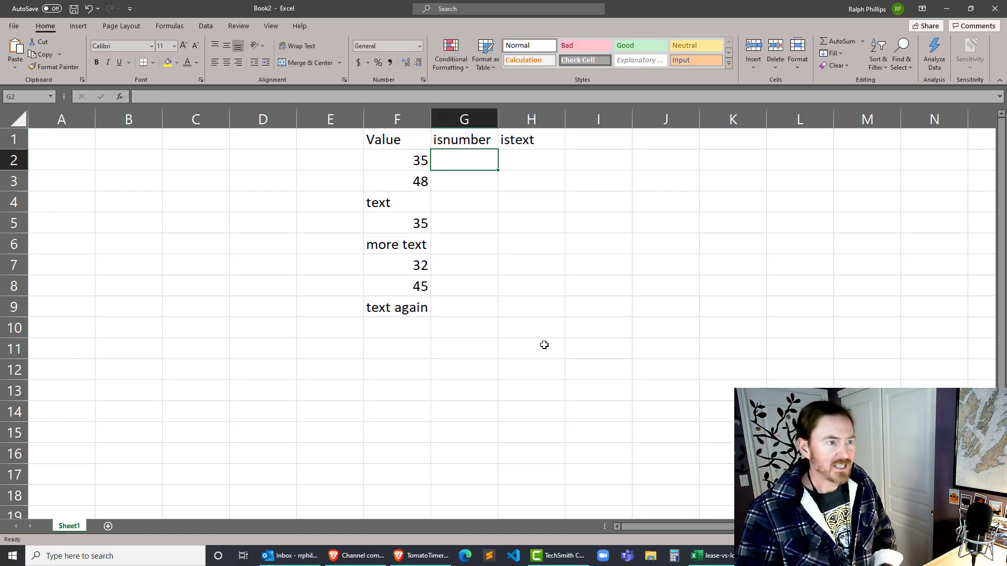
# Step: Enter =ISNUMBER(F2) in G2 and fill it down to G9
pyautogui.write('=')
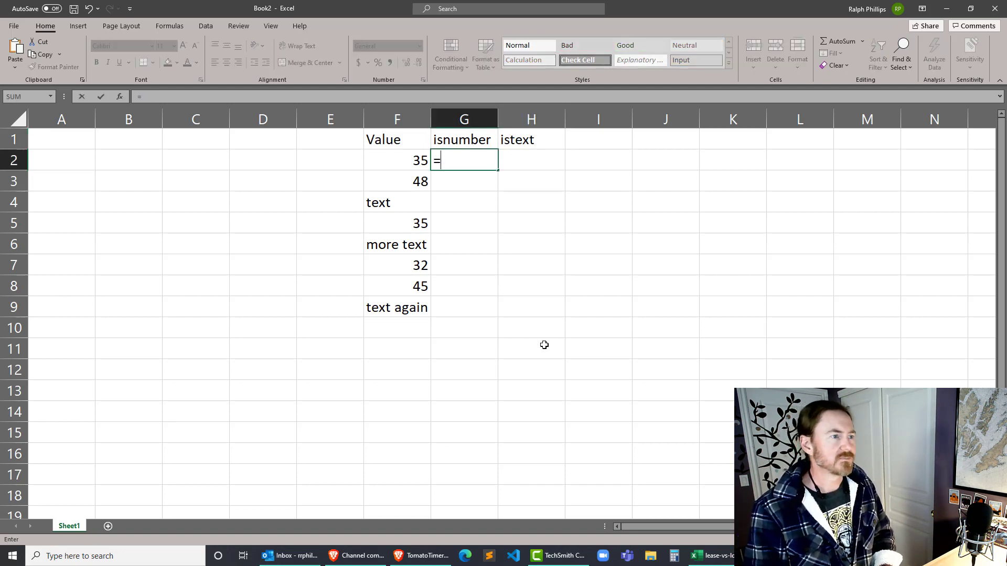
pyautogui.write('isnumber(')
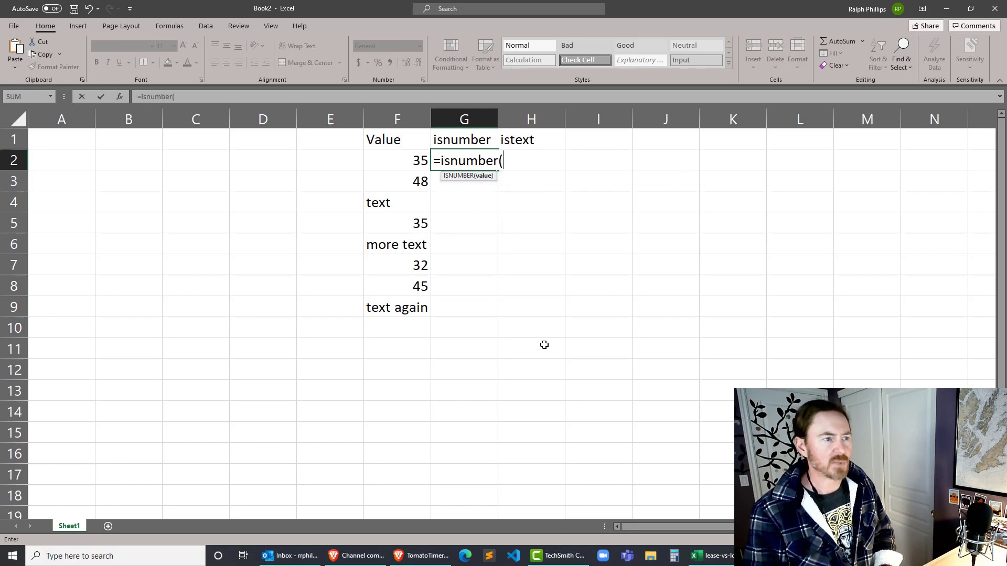
pyautogui.click(401, 162)
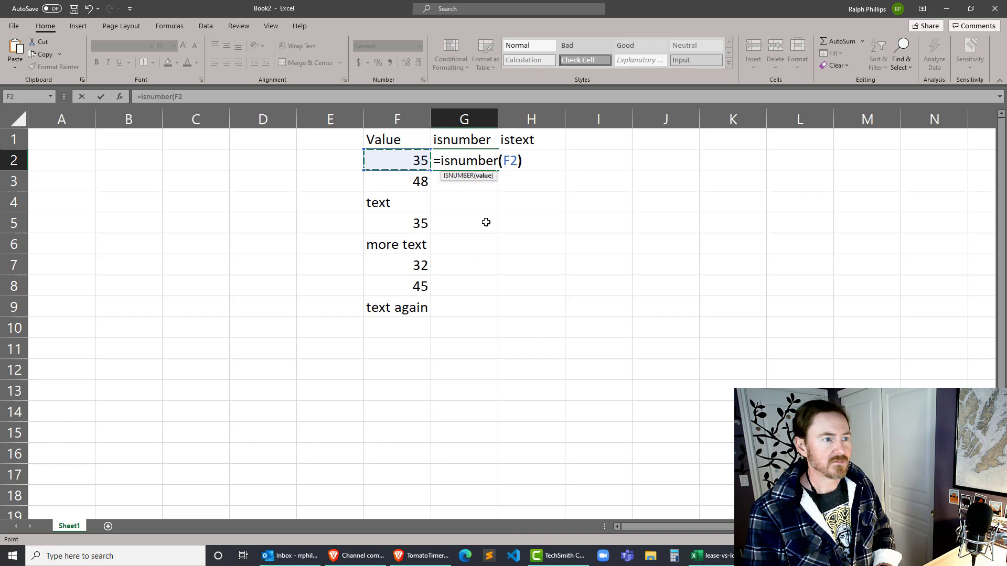
pyautogui.press('Return')
pyautogui.click(481, 157)
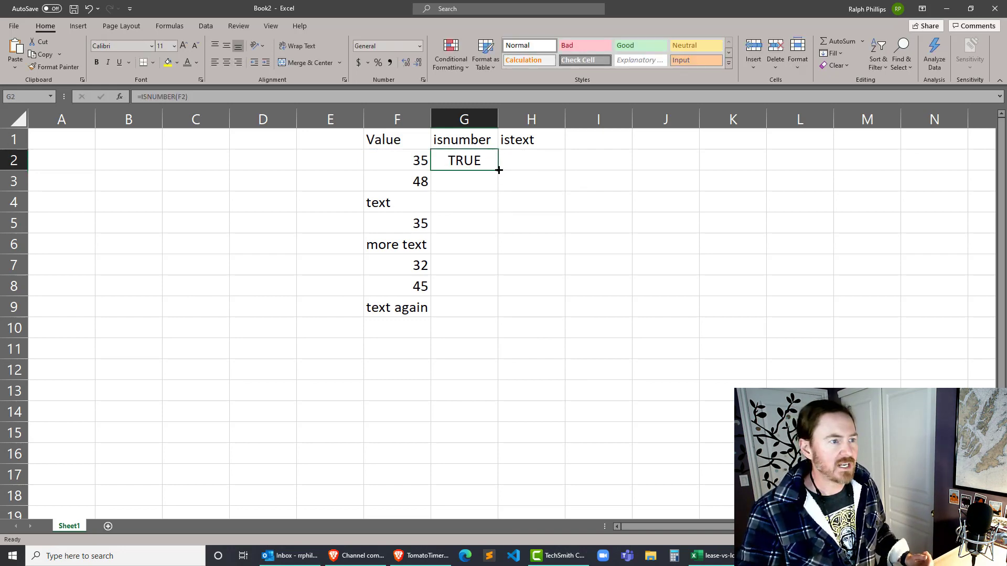
pyautogui.moveTo(496, 169); pyautogui.dragTo(492, 322)
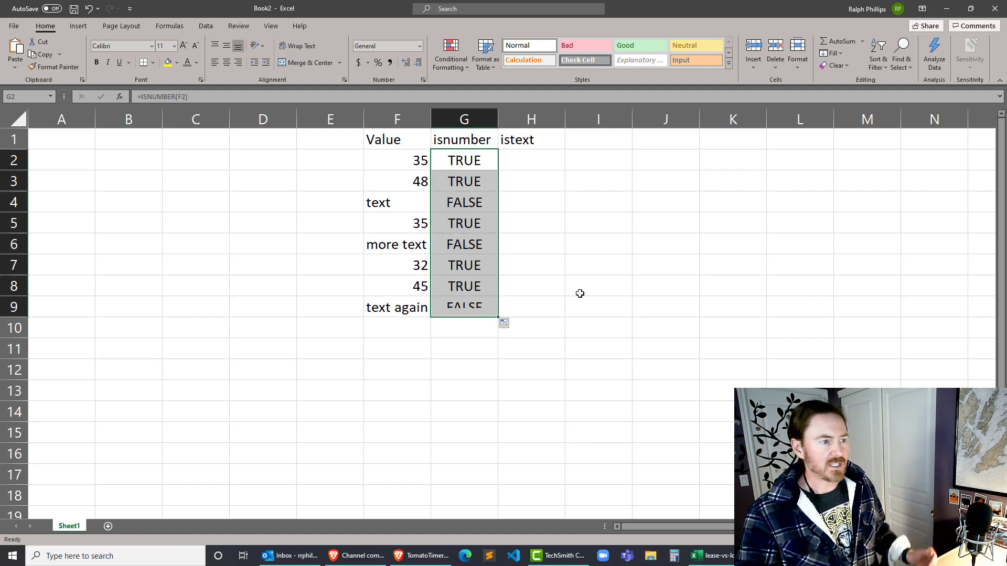
pyautogui.click(521, 156)
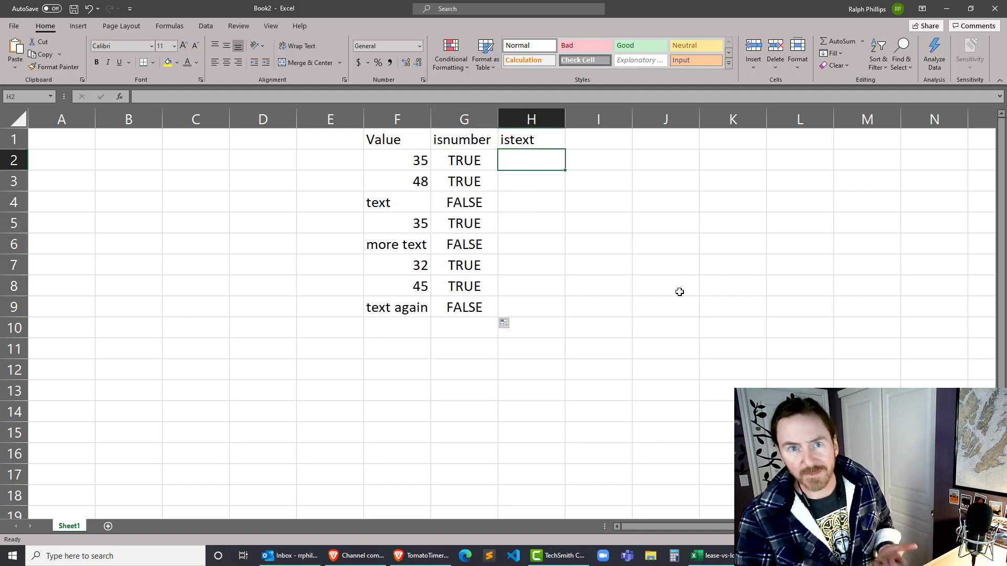
# Step: Enter =ISTEXT(F2) in H2, fill it down to H9, and check the copied formulas
pyautogui.write('=')
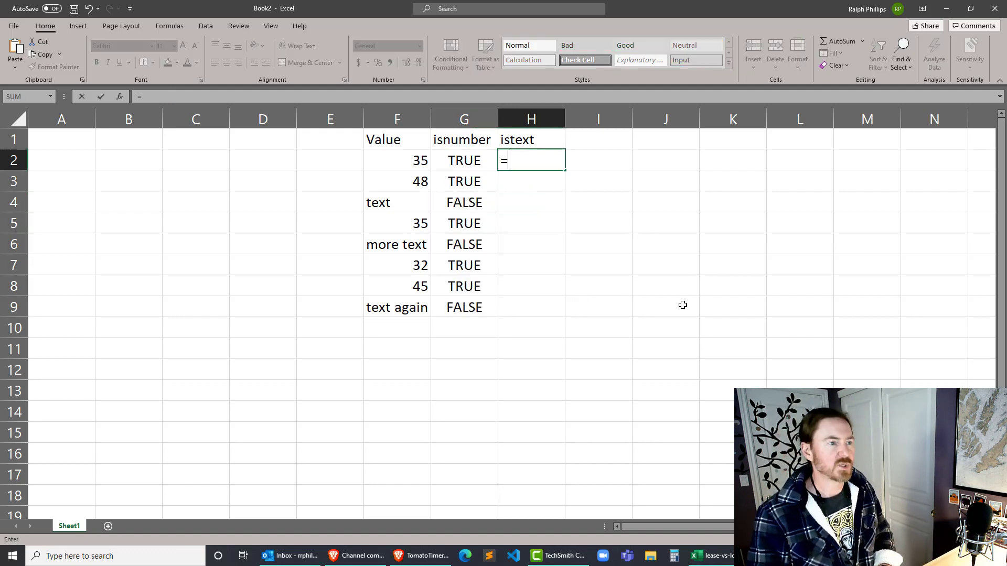
pyautogui.write('istext(')
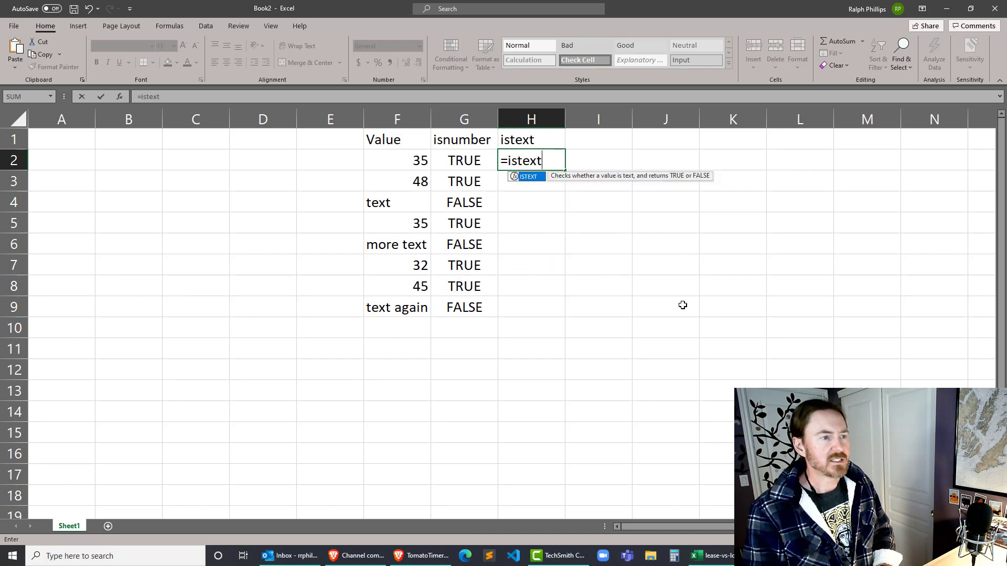
pyautogui.click(393, 160)
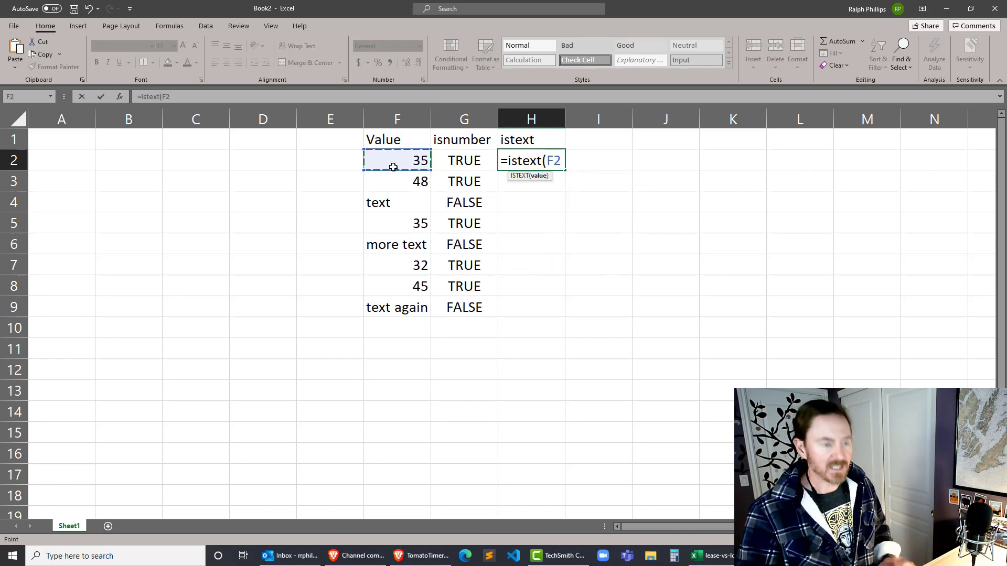
pyautogui.write(')')
pyautogui.press('Return')
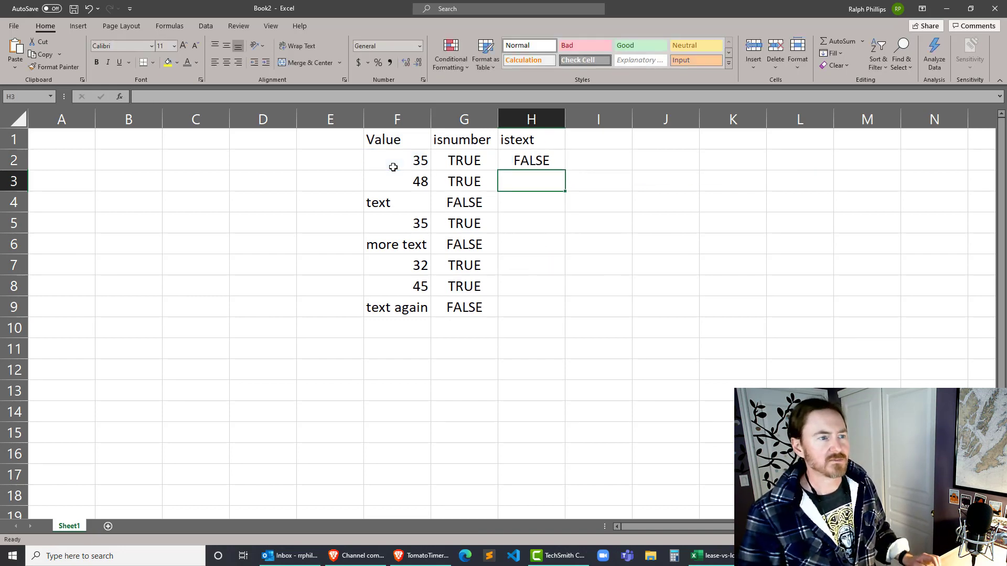
pyautogui.click(536, 160)
pyautogui.moveTo(564, 170); pyautogui.dragTo(566, 315)
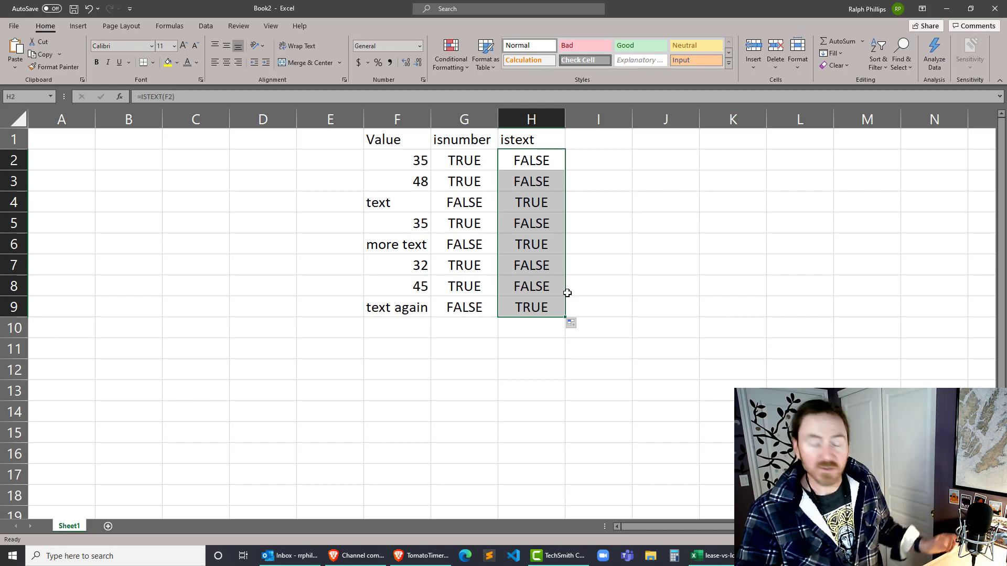
pyautogui.click(541, 263)
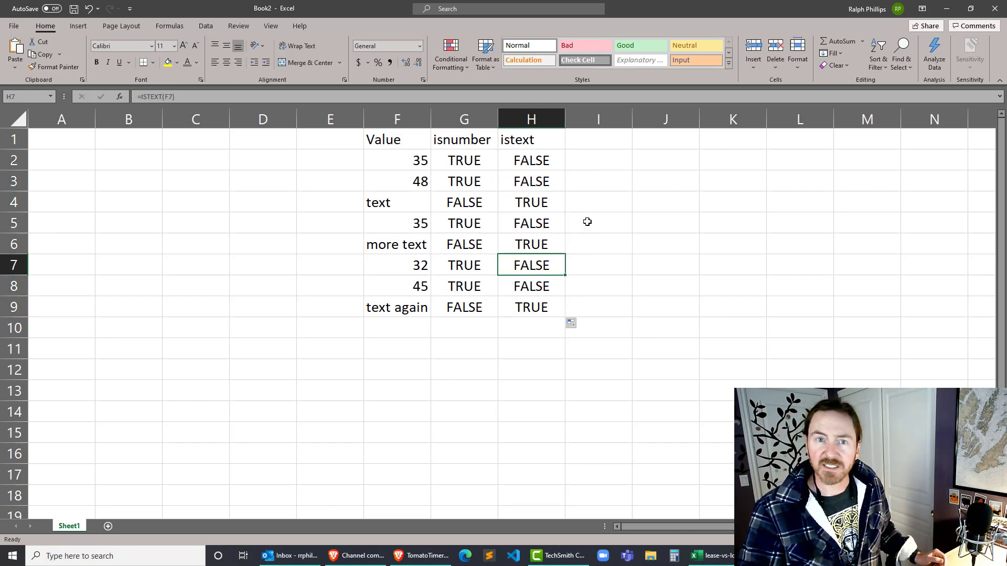
pyautogui.click(548, 225)
pyautogui.click(594, 246)
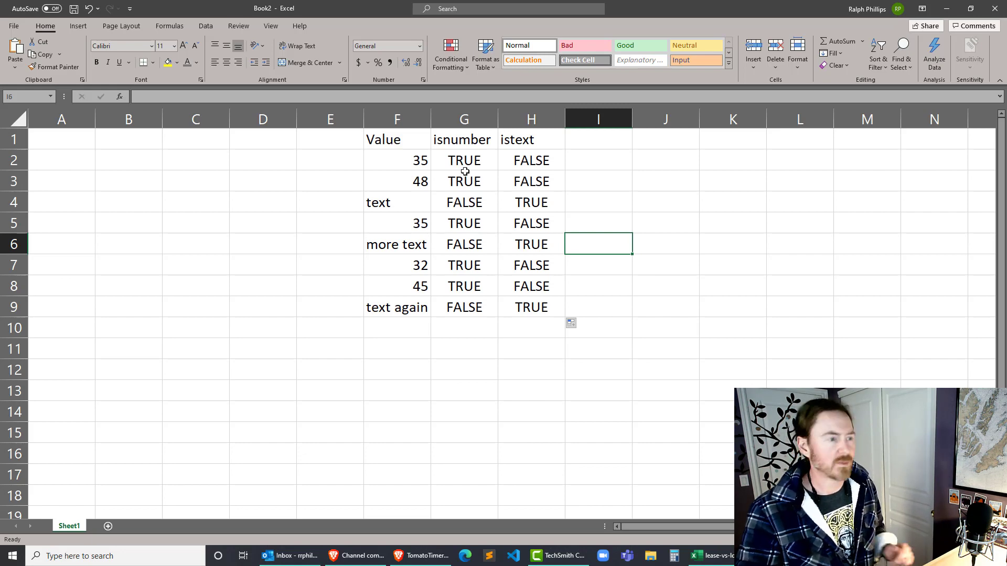
# Step: Select F2:F9 and start a new conditional formatting rule that uses a formula
pyautogui.moveTo(410, 161); pyautogui.dragTo(403, 308)
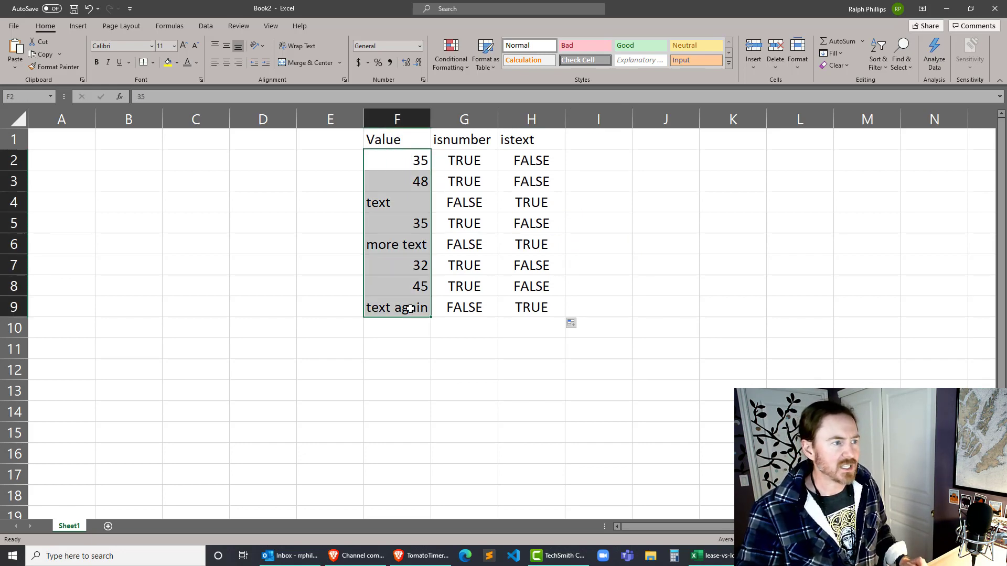
pyautogui.click(451, 67)
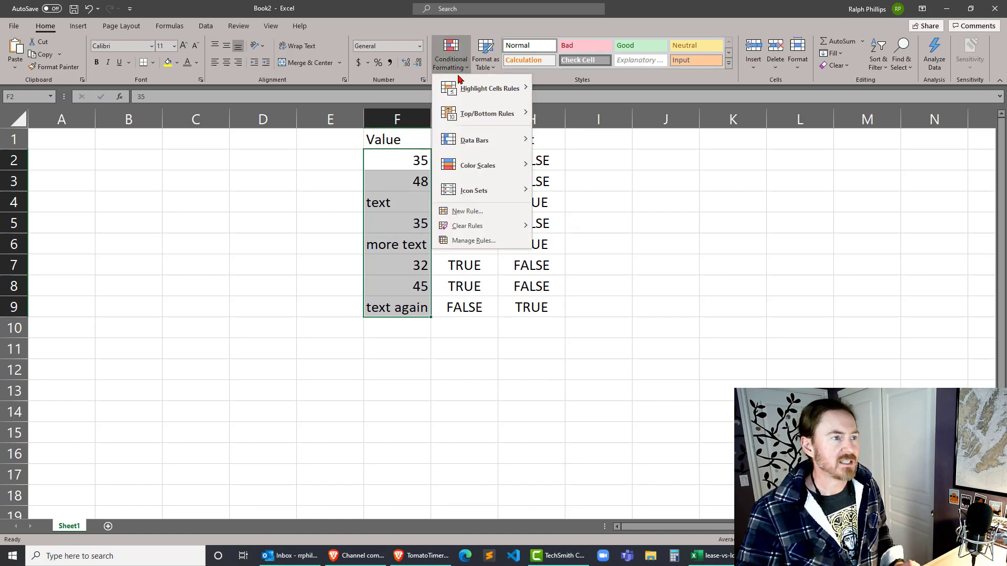
pyautogui.moveTo(478, 93)
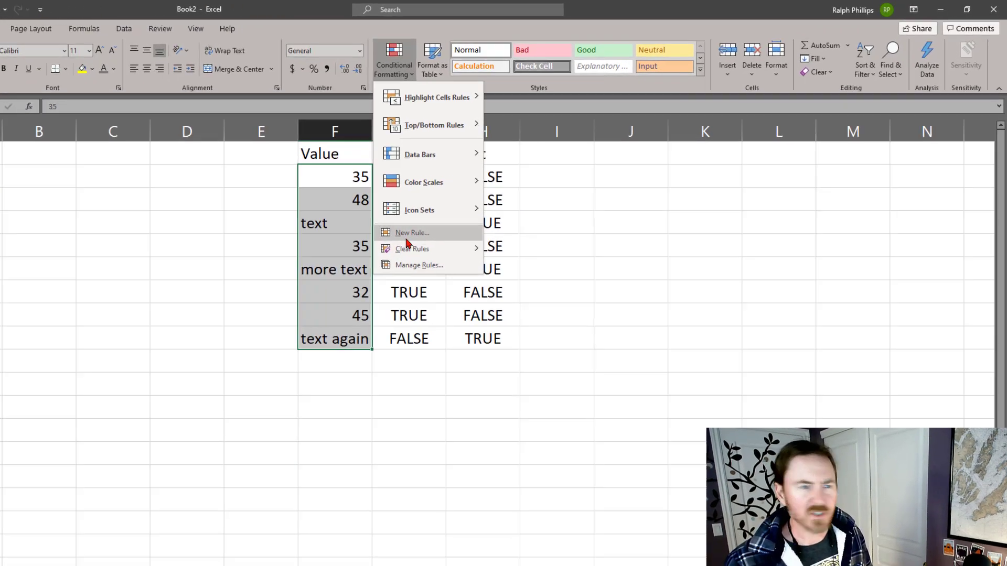
pyautogui.click(462, 214)
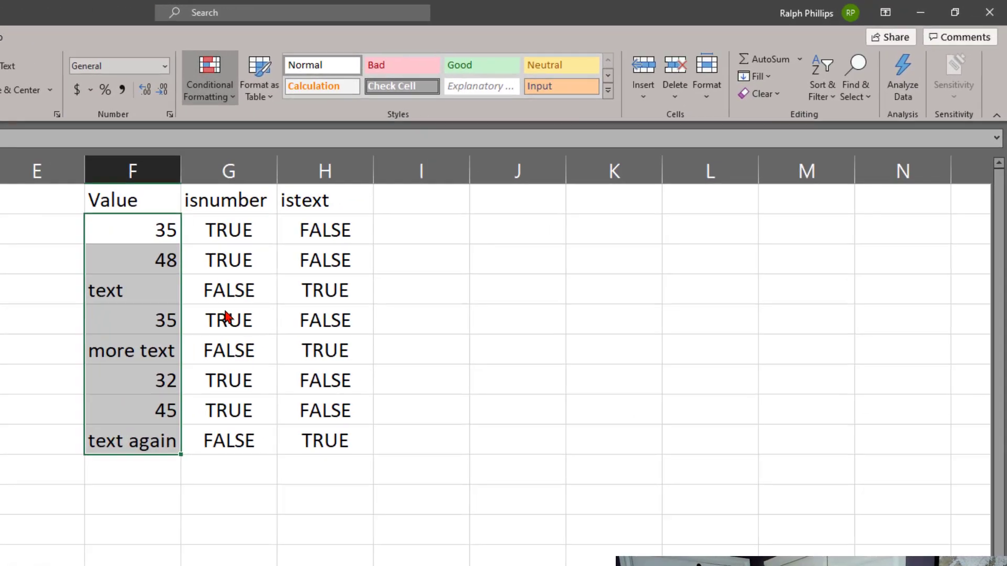
pyautogui.click(99, 256)
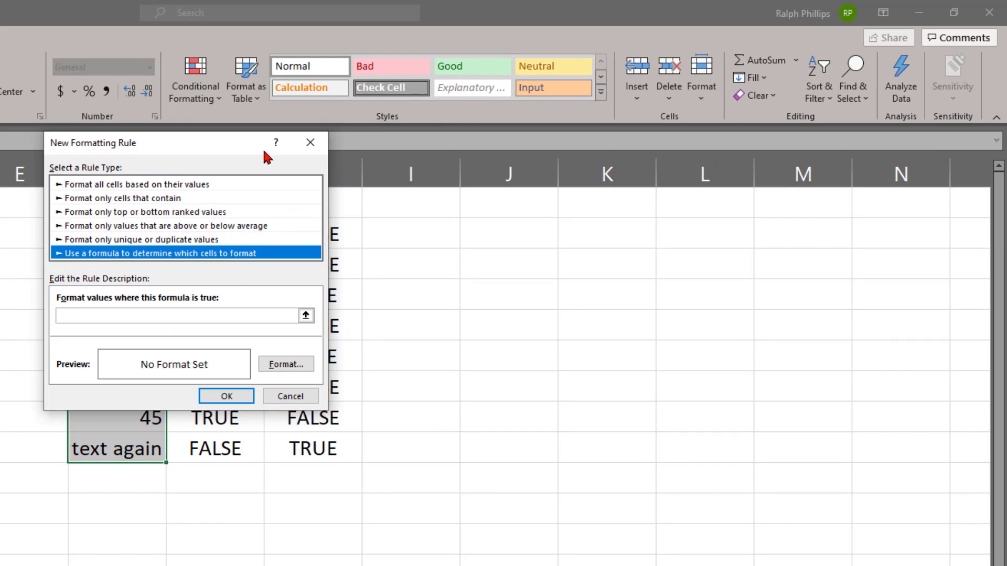
# Step: Enter the rule formula =isnumber(F2)=true with a relative F2 reference
pyautogui.moveTo(236, 148); pyautogui.dragTo(395, 158)
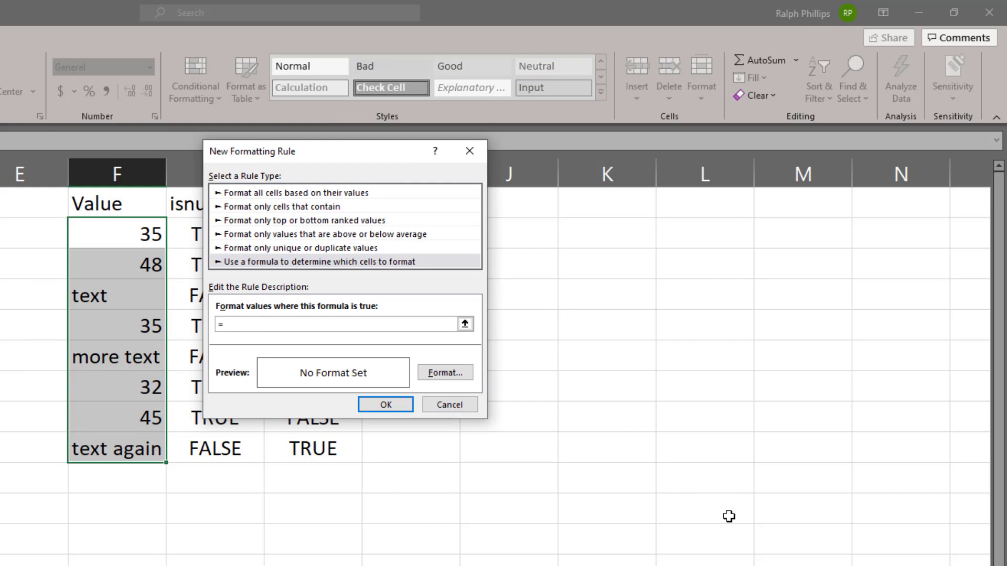
pyautogui.write('=isnumber(')
pyautogui.click(134, 235)
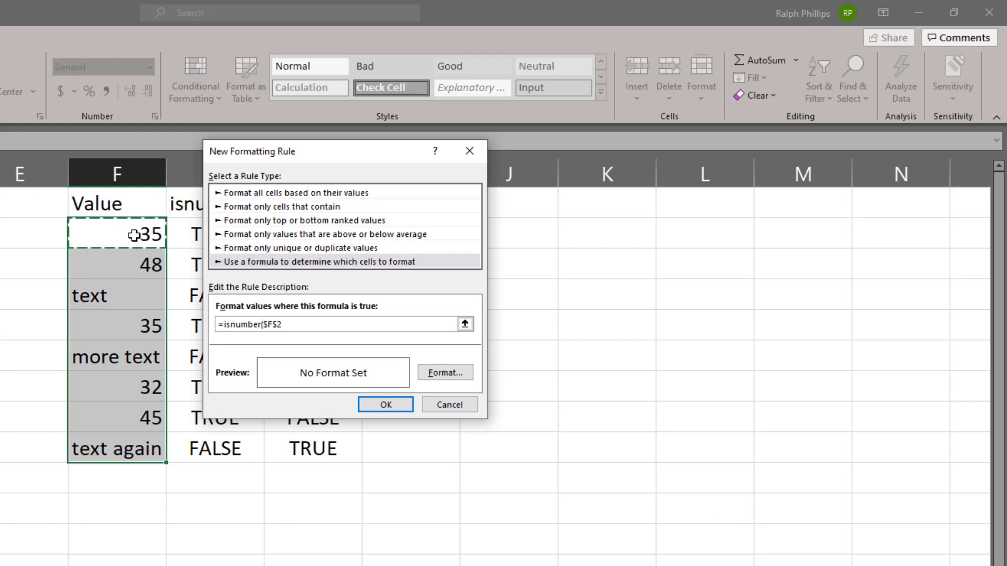
pyautogui.press('BackSpace')
pyautogui.press('BackSpace')
pyautogui.press('BackSpace')
pyautogui.press('BackSpace')
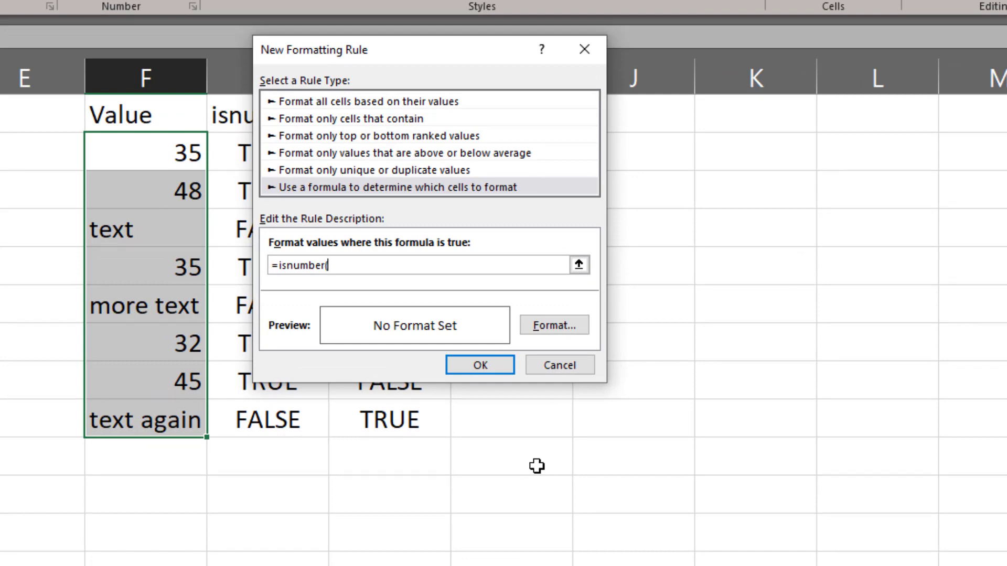
pyautogui.write('F2)=true')
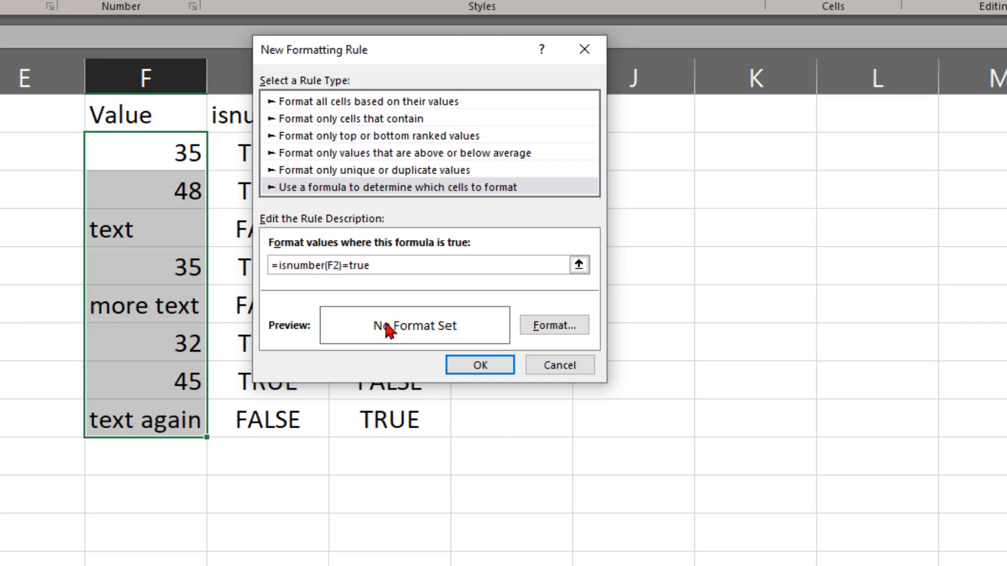
# Step: Format matching cells with a bold dark green font and save the rule
pyautogui.click(568, 326)
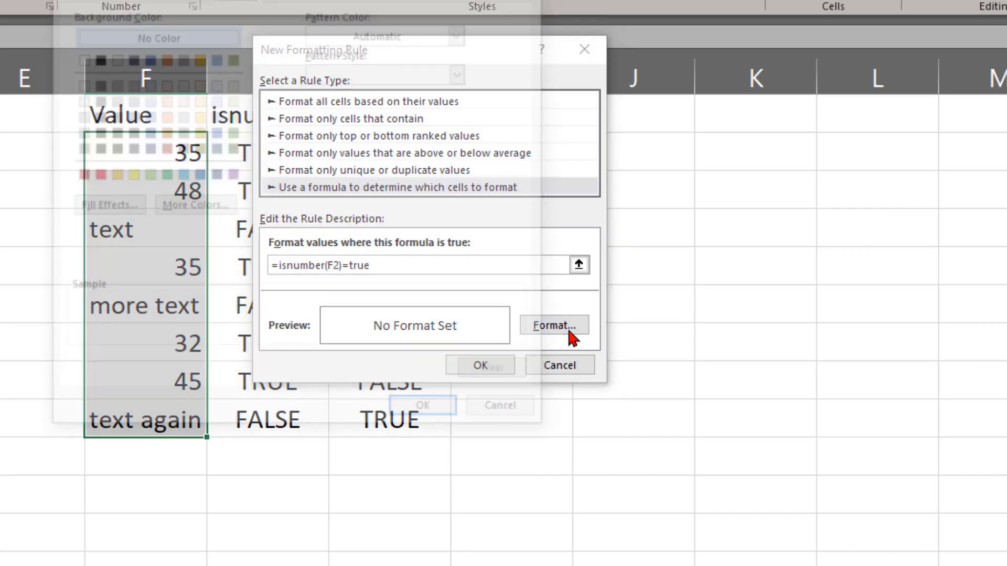
pyautogui.click(156, 5)
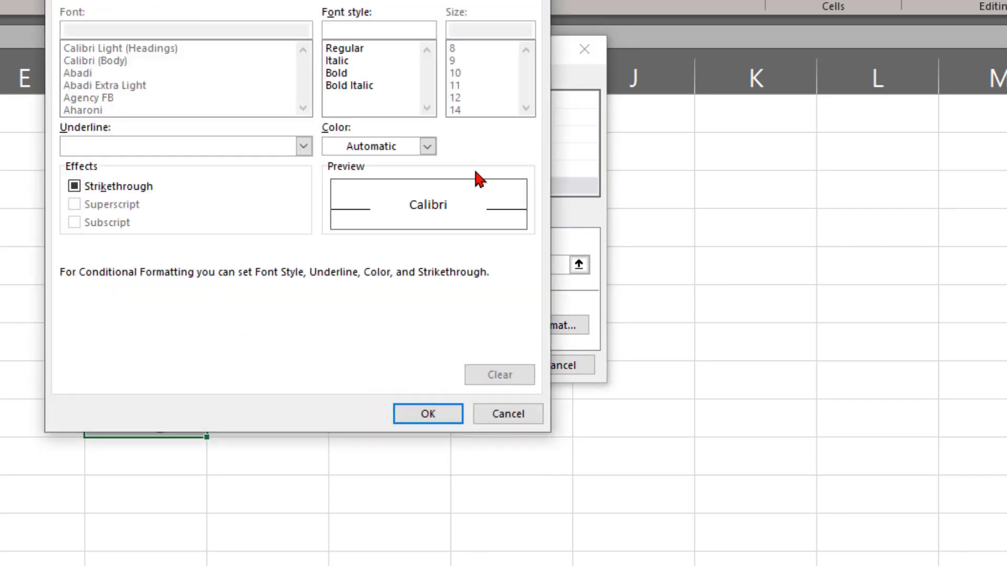
pyautogui.click(428, 146)
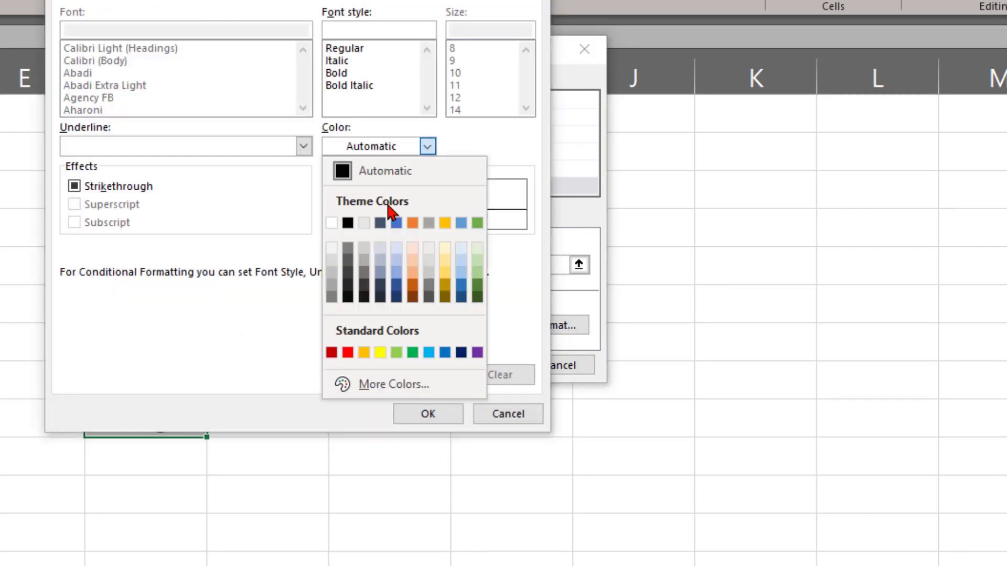
pyautogui.click(477, 286)
pyautogui.click(334, 74)
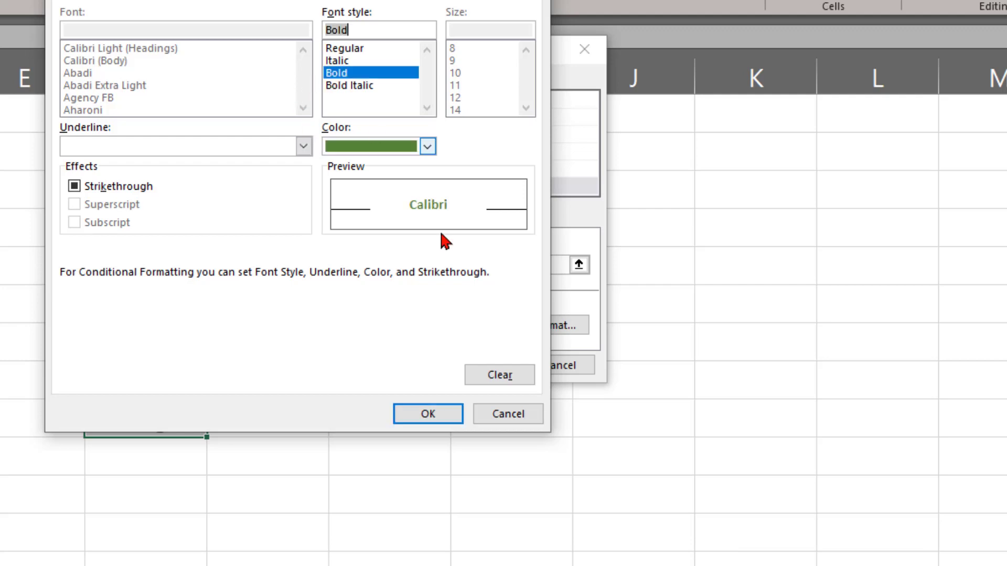
pyautogui.click(428, 414)
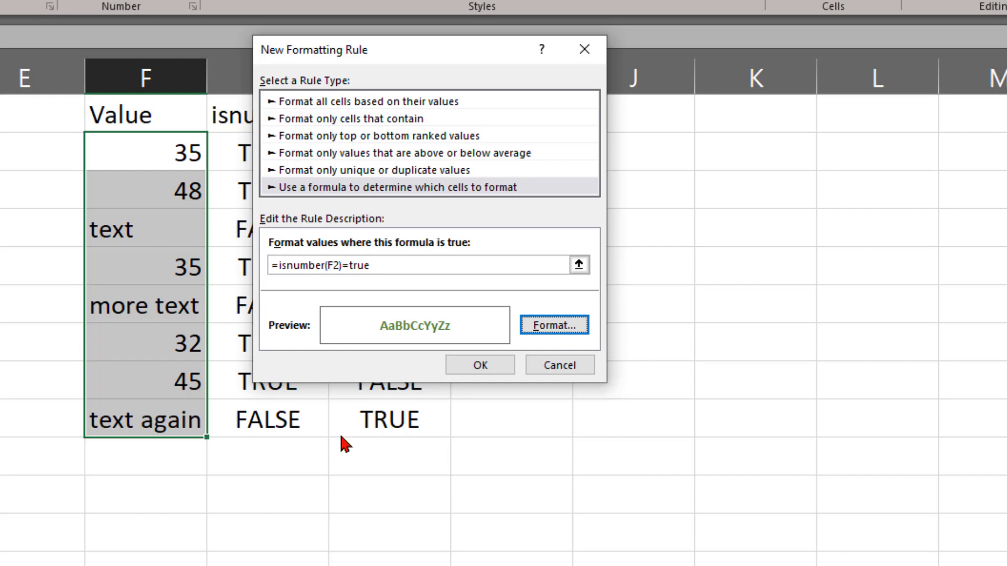
pyautogui.click(488, 370)
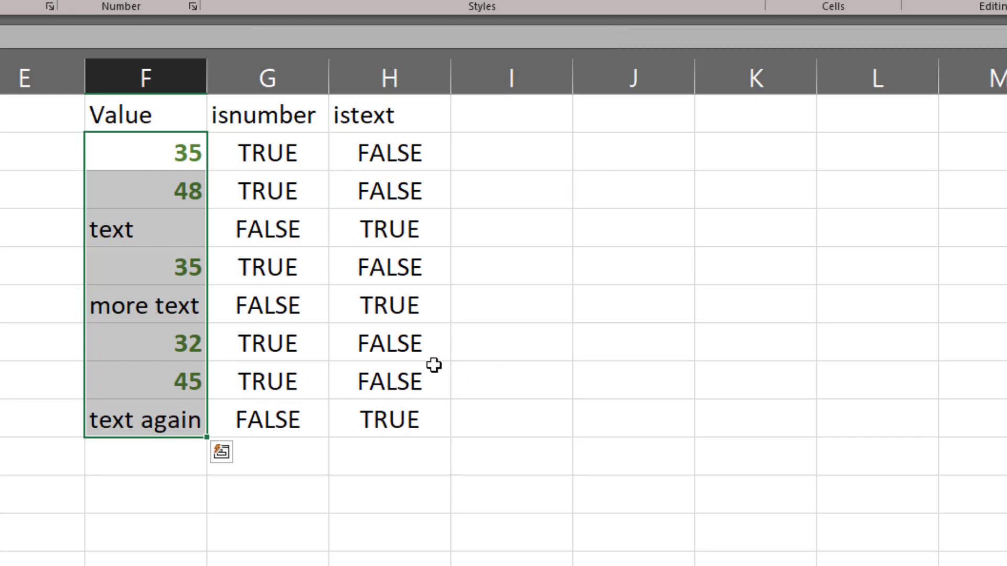
pyautogui.click(461, 341)
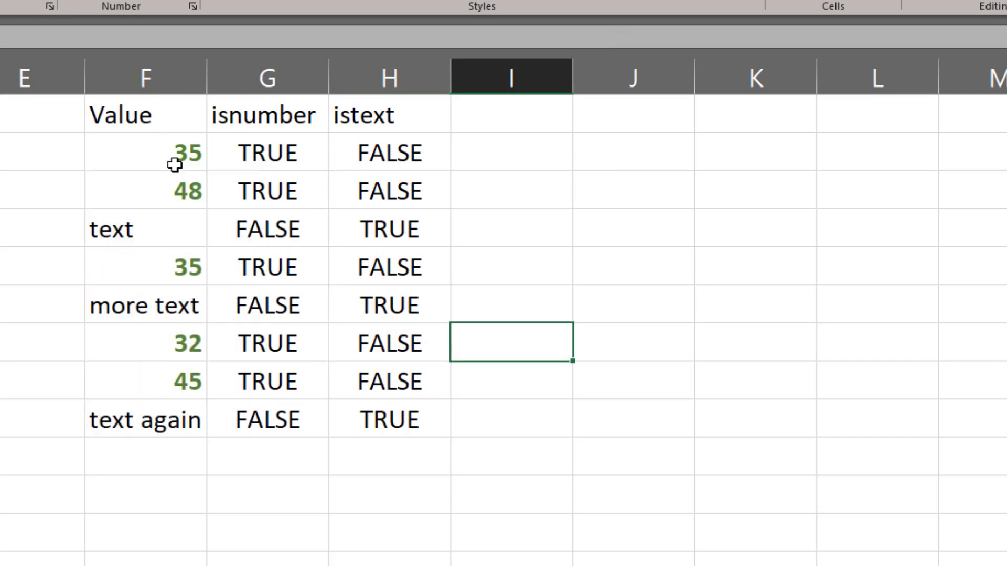
# Step: Select F2:F9 and create a formula rule with =istext(F2)=true
pyautogui.moveTo(162, 139); pyautogui.dragTo(188, 418)
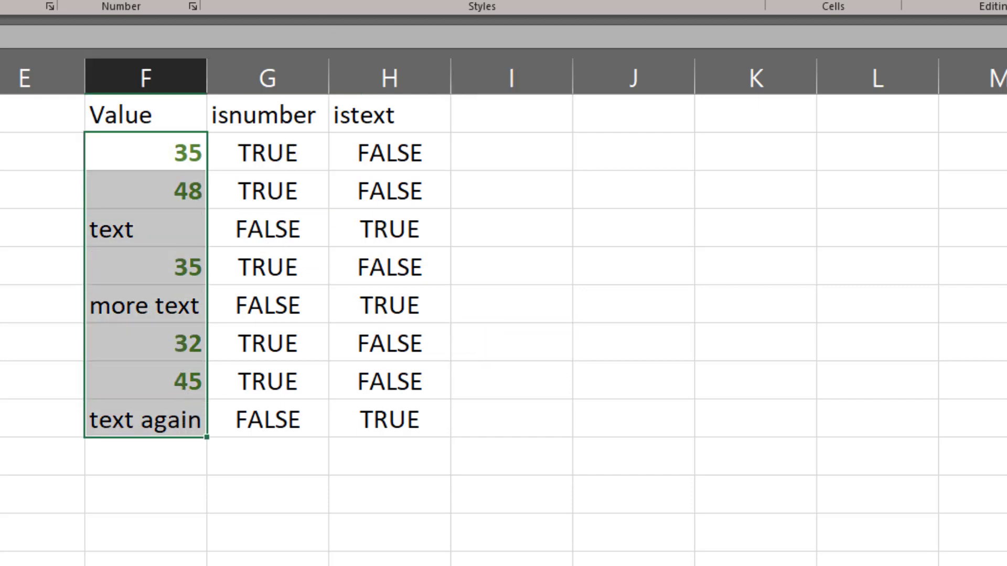
pyautogui.click(228, 2)
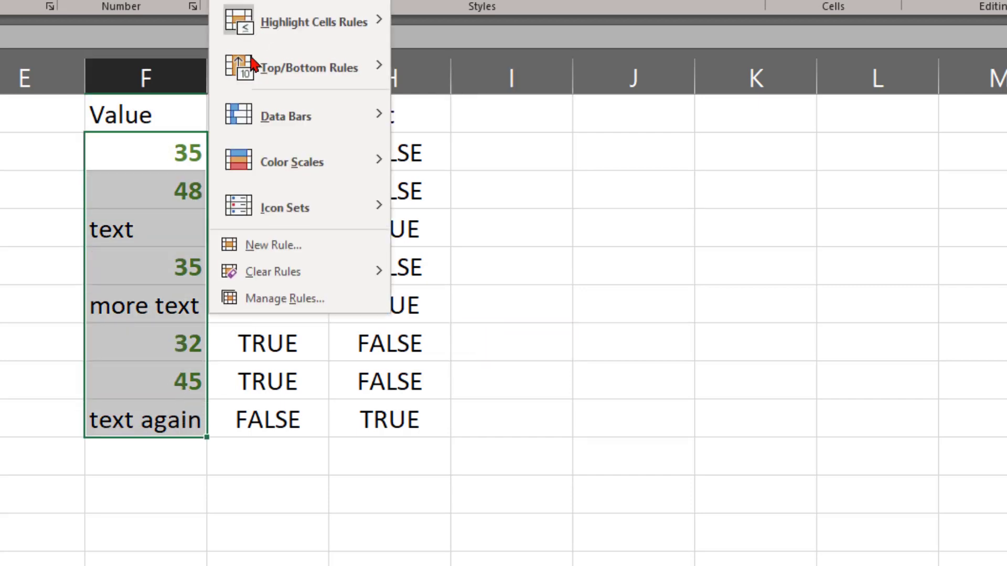
pyautogui.click(286, 243)
pyautogui.click(281, 165)
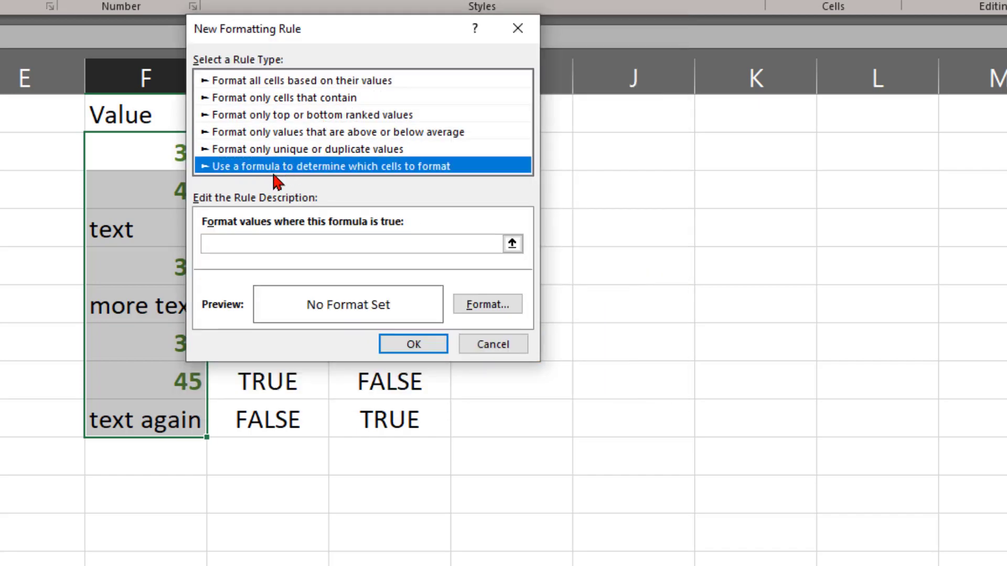
pyautogui.click(249, 245)
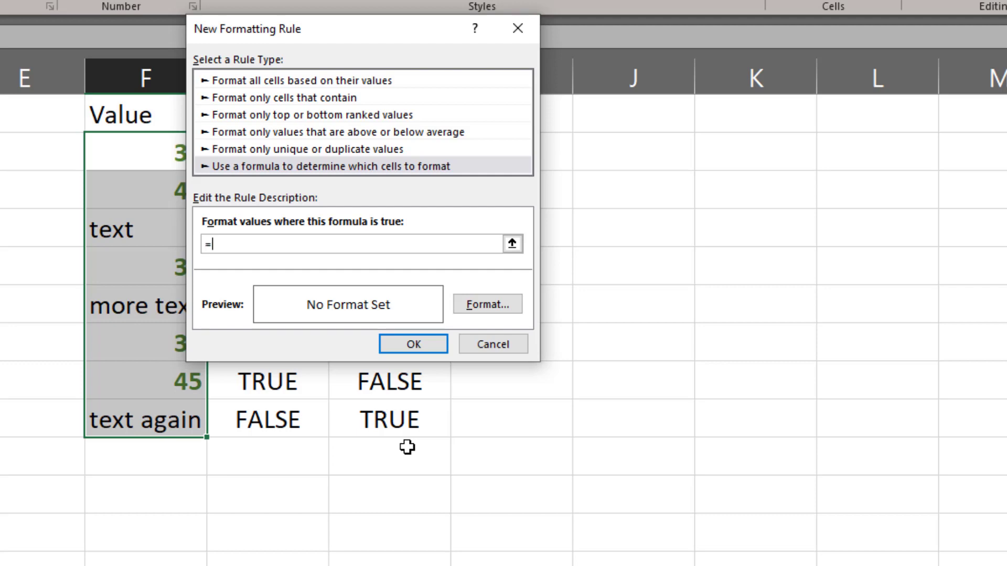
pyautogui.write('=istext(F2)=true')
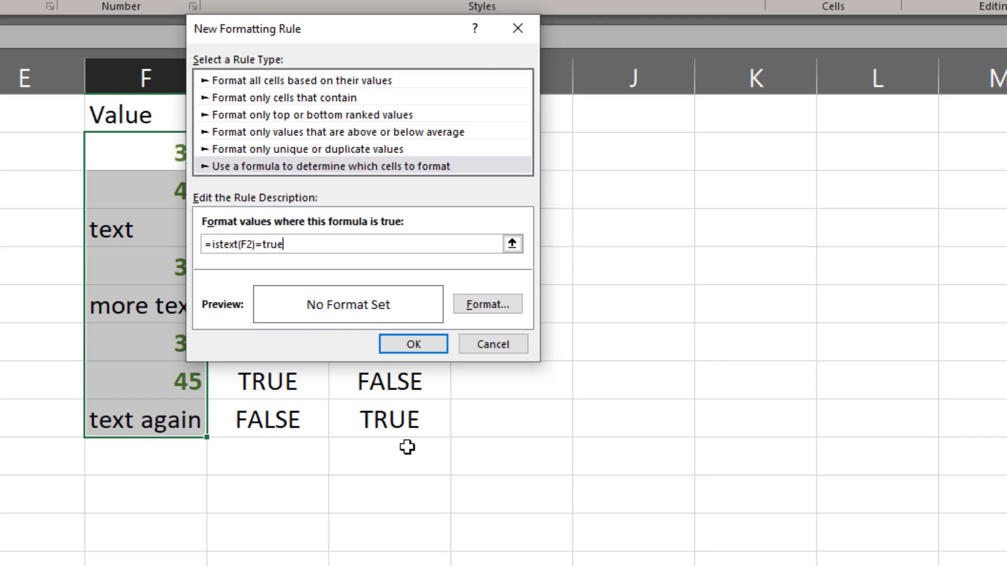
# Step: Give matching cells a light peach fill and save the rule
pyautogui.click(488, 304)
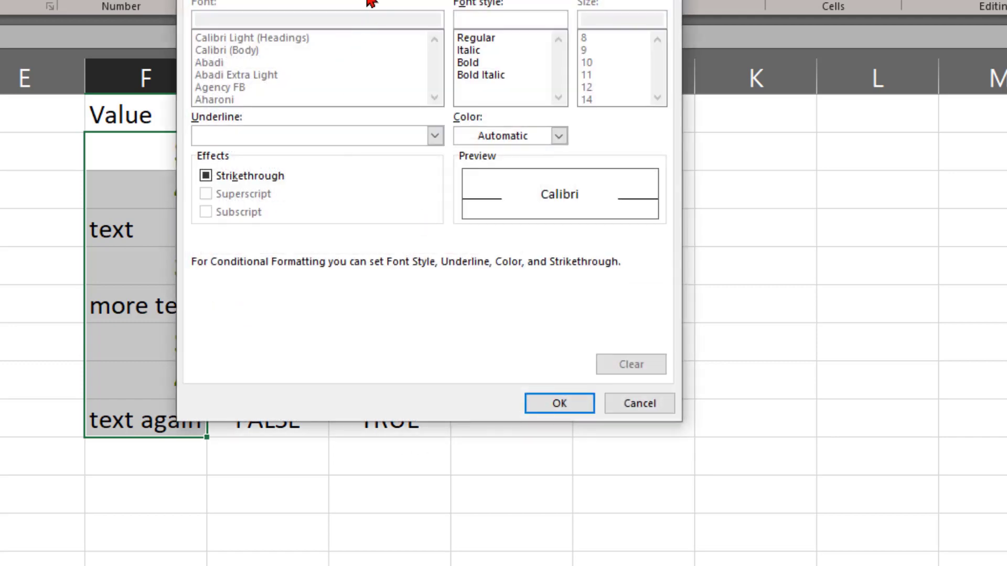
pyautogui.click(370, 4)
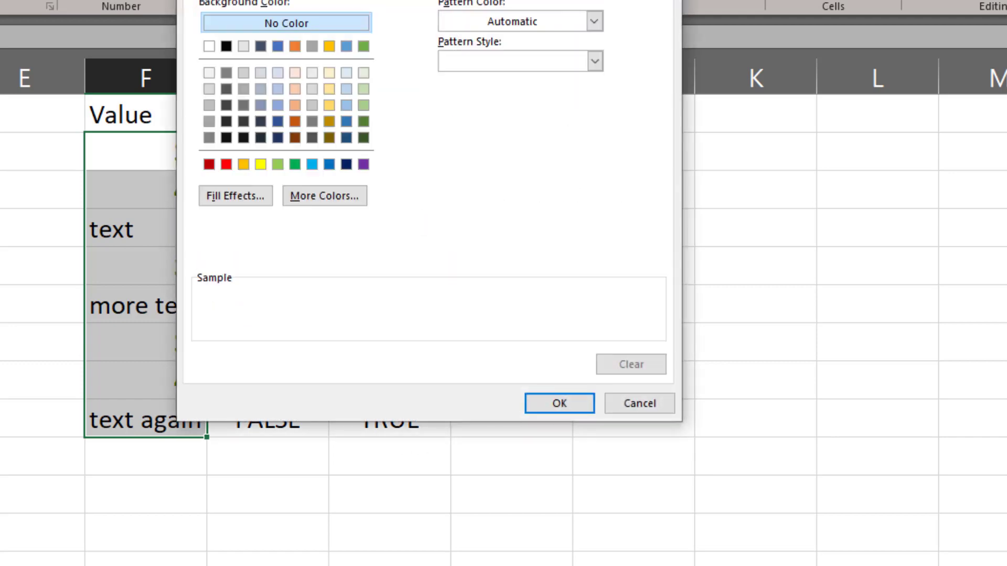
pyautogui.click(295, 105)
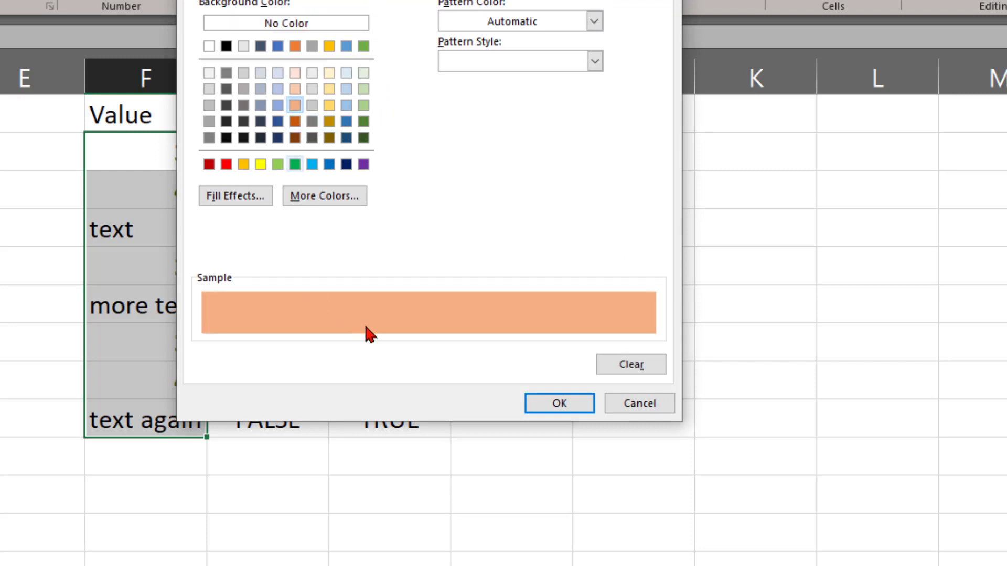
pyautogui.click(560, 412)
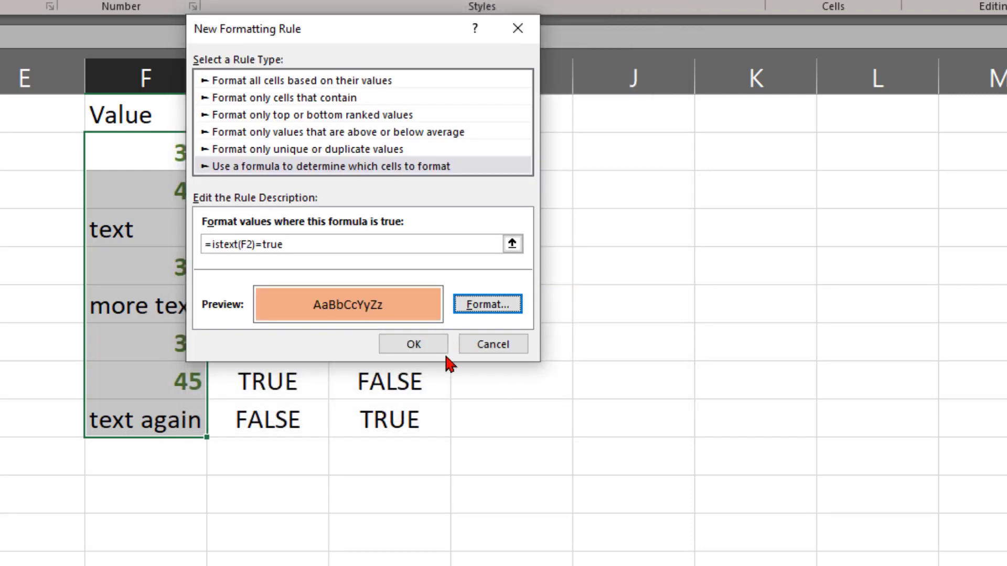
pyautogui.click(429, 342)
pyautogui.click(690, 432)
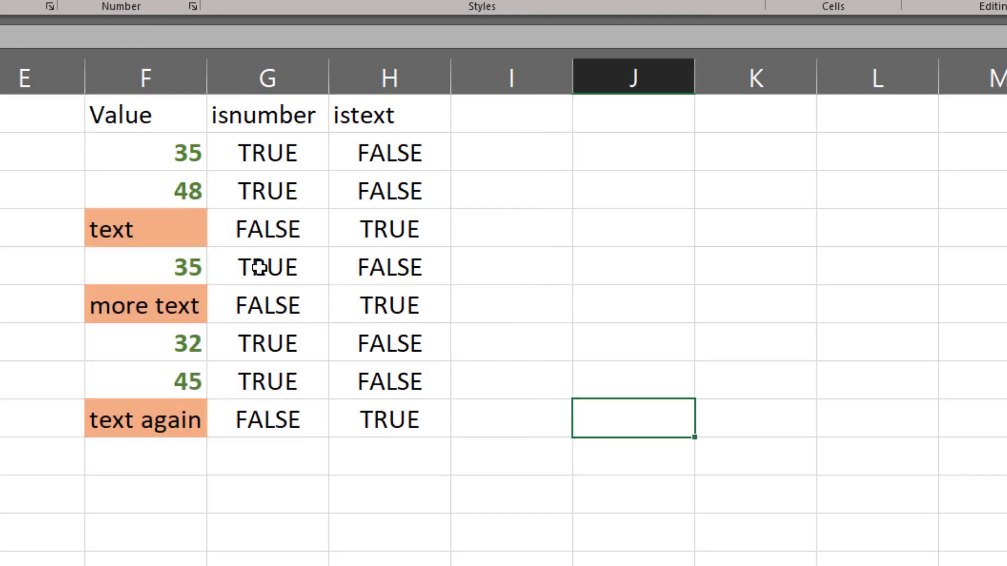
# Step: Review the formatted Value column by selecting its cells, ending on F2
pyautogui.moveTo(175, 219); pyautogui.dragTo(189, 418)
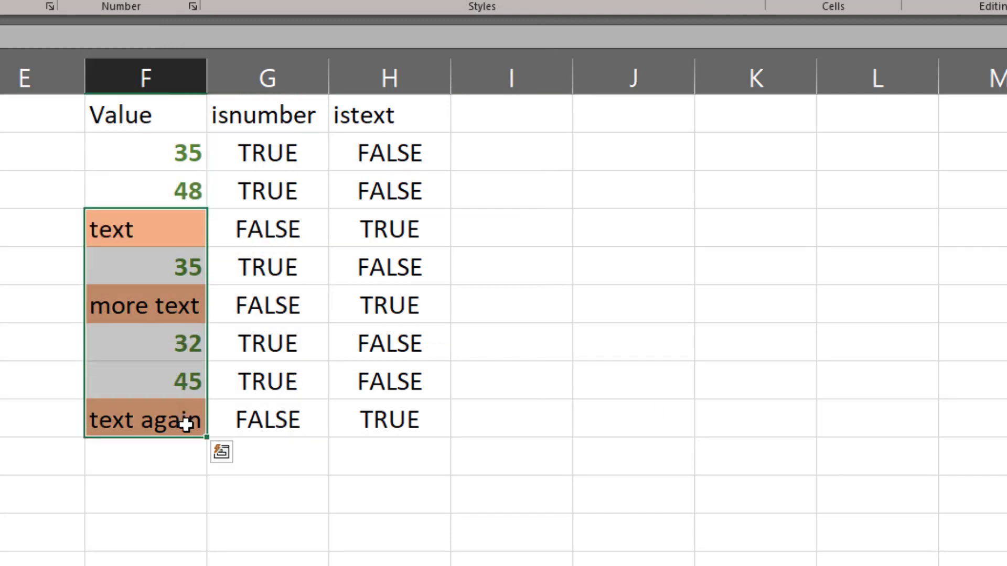
pyautogui.moveTo(138, 166); pyautogui.dragTo(153, 420)
pyautogui.click(213, 504)
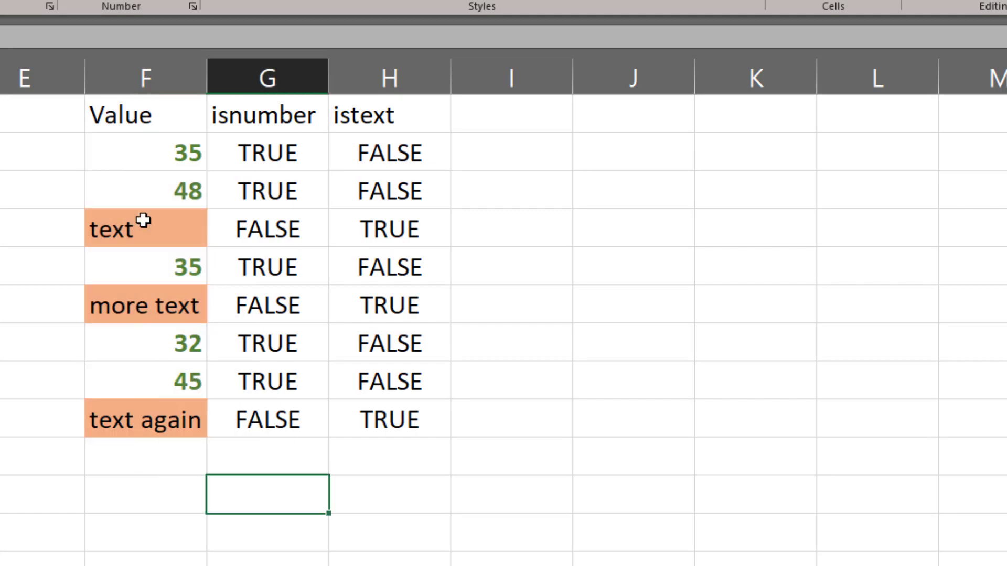
pyautogui.click(157, 156)
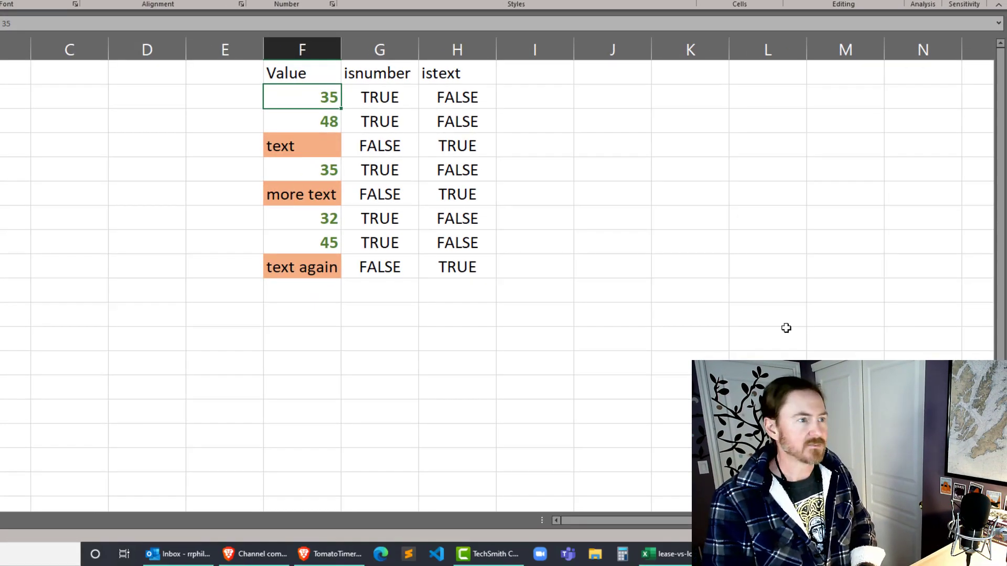
# Step: Change F2 to 'thirty-five' and F6 to 100, then inspect the G4 and H6 formulas
pyautogui.write('thirty-five')
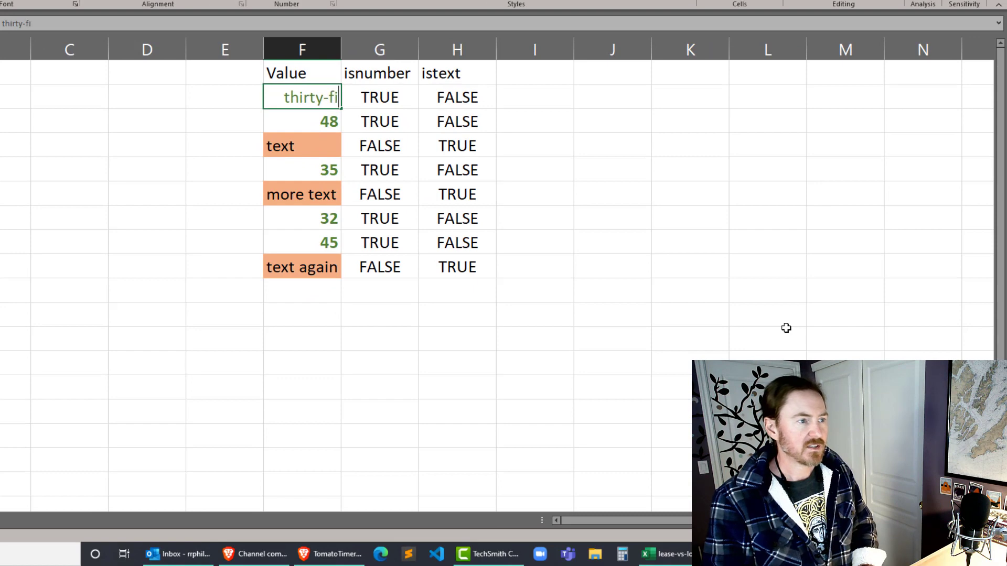
pyautogui.press('Return')
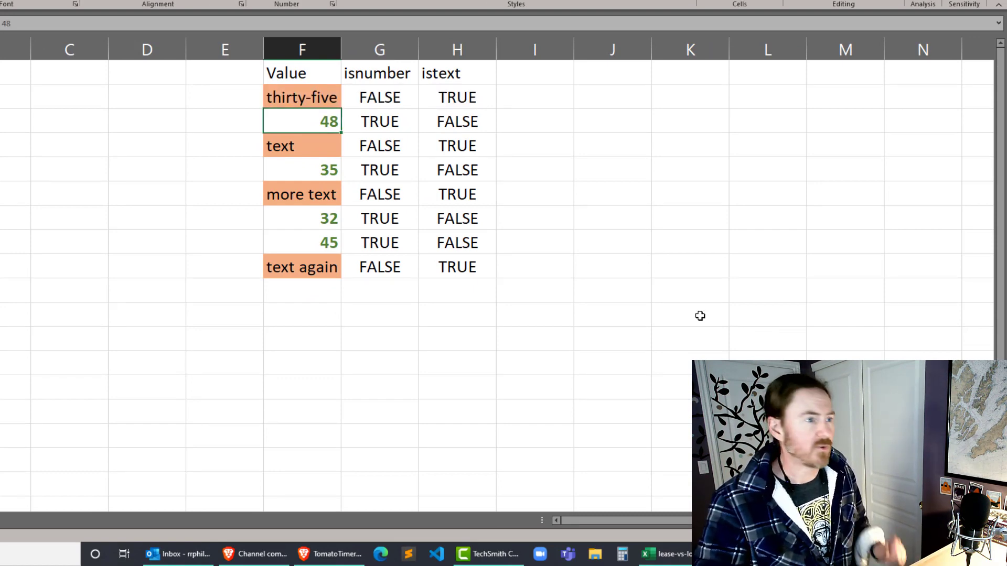
pyautogui.click(316, 194)
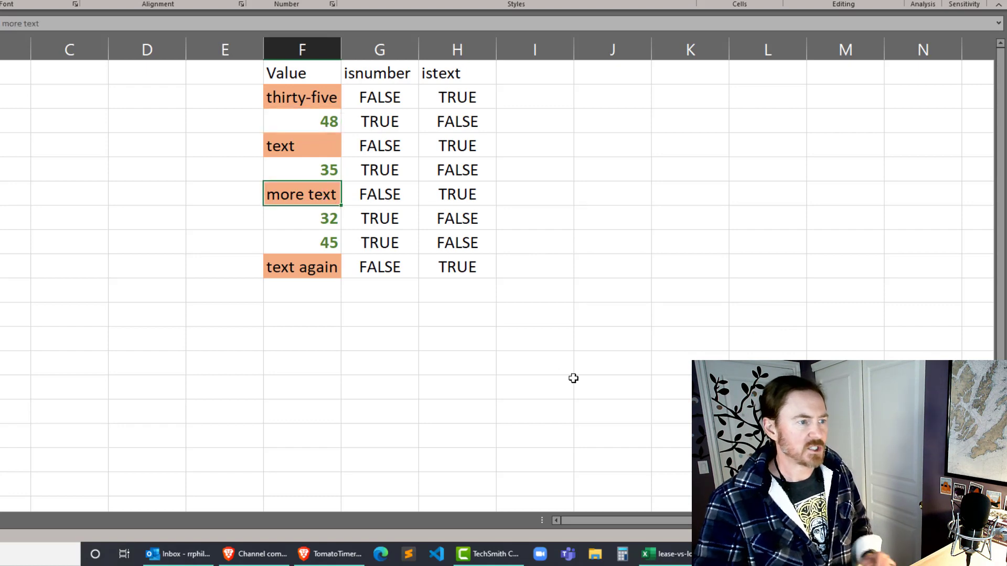
pyautogui.write('100')
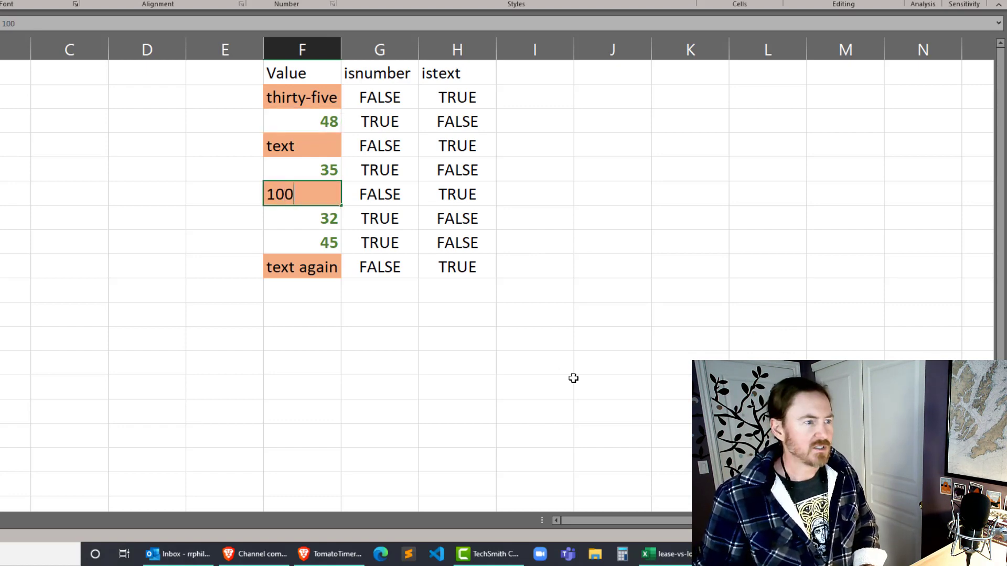
pyautogui.press('Return')
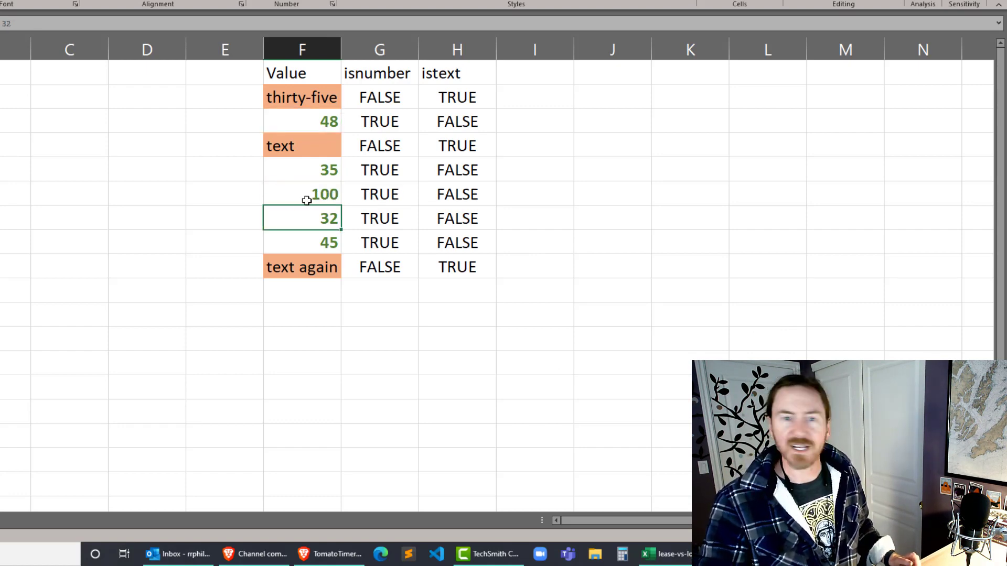
pyautogui.doubleClick(387, 141)
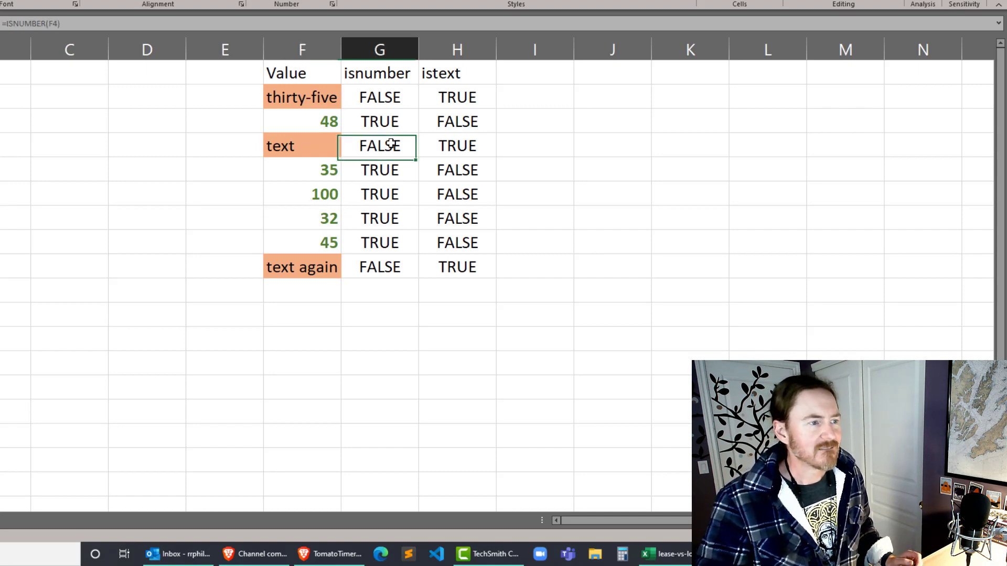
pyautogui.doubleClick(461, 195)
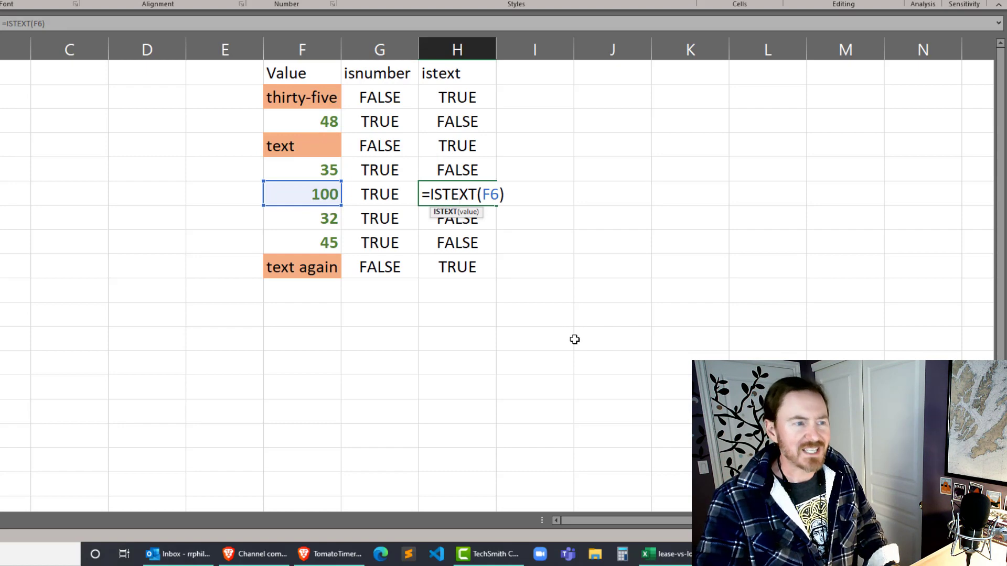